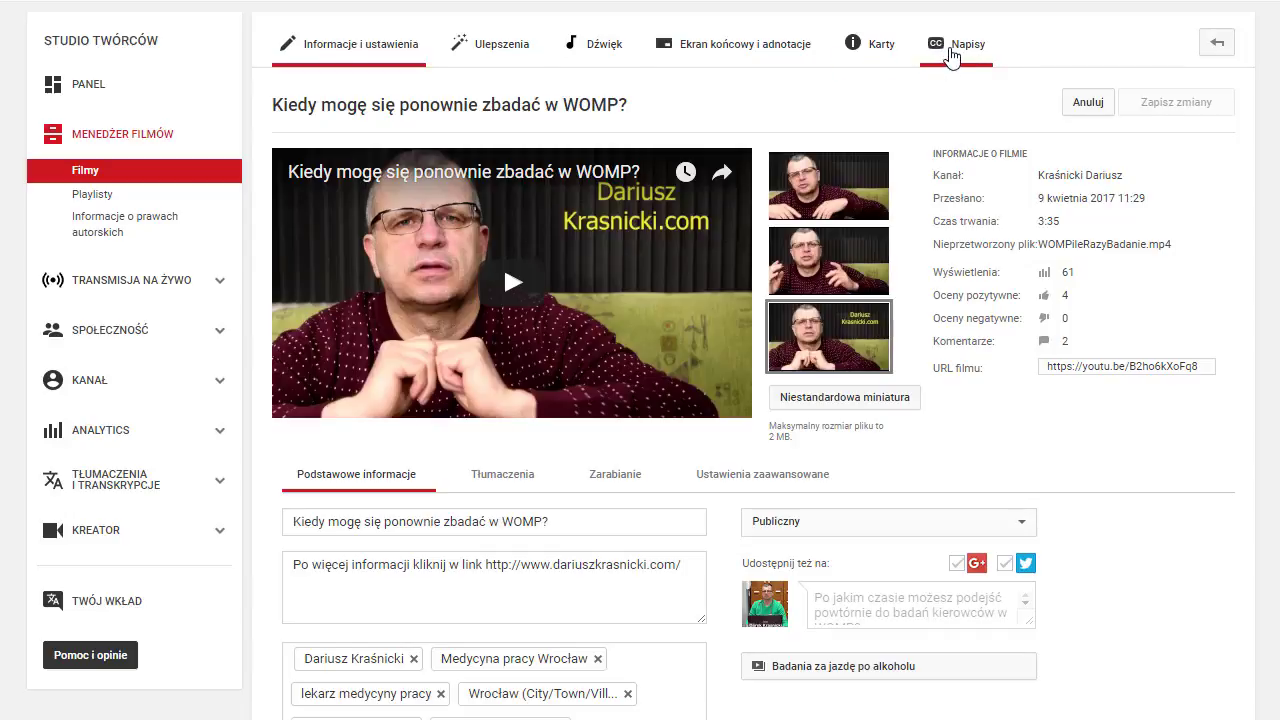
Step: Open the video's subtitle management, add Polish subtitles, and choose to create new subtitles from scratch
left_click(952, 50)
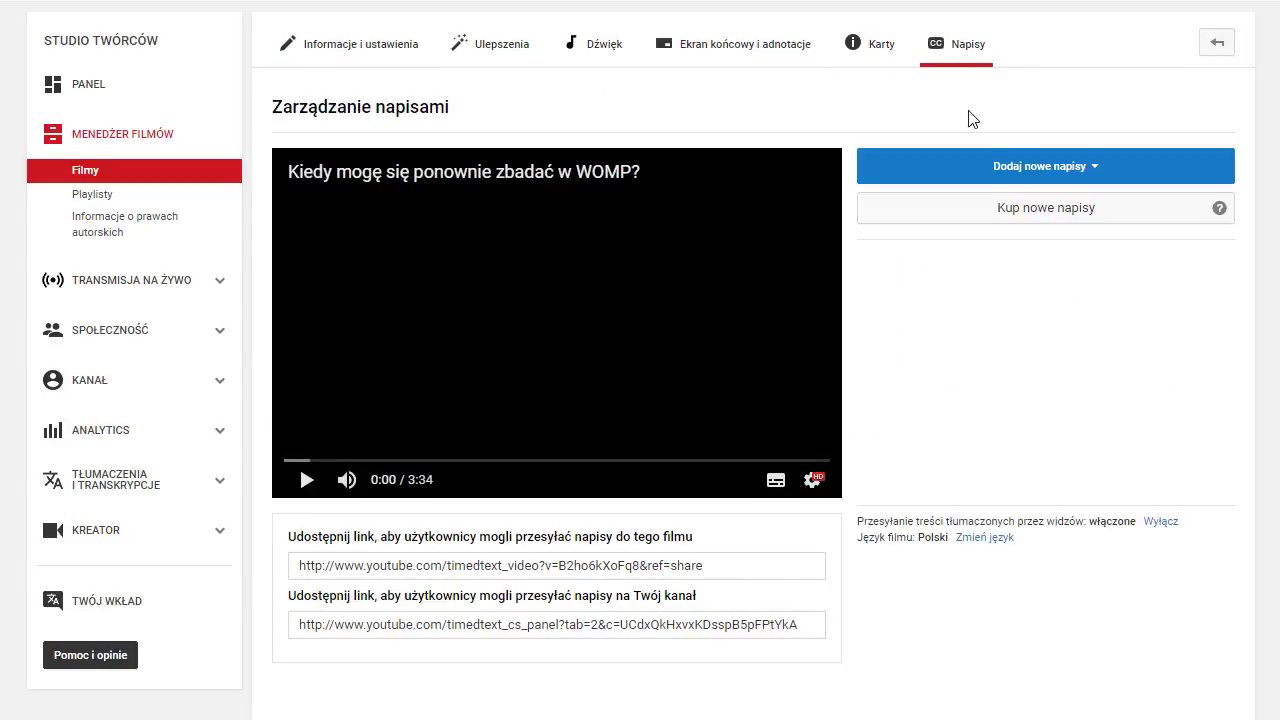
left_click(1019, 164)
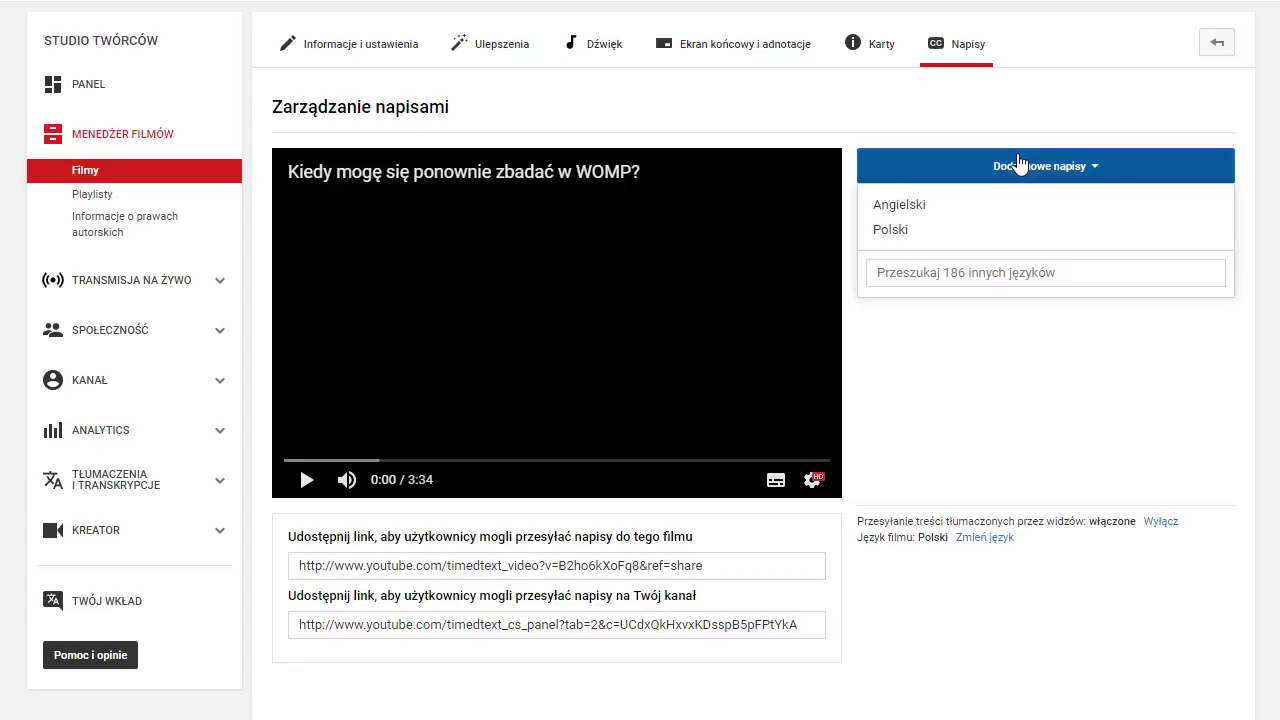
left_click(880, 230)
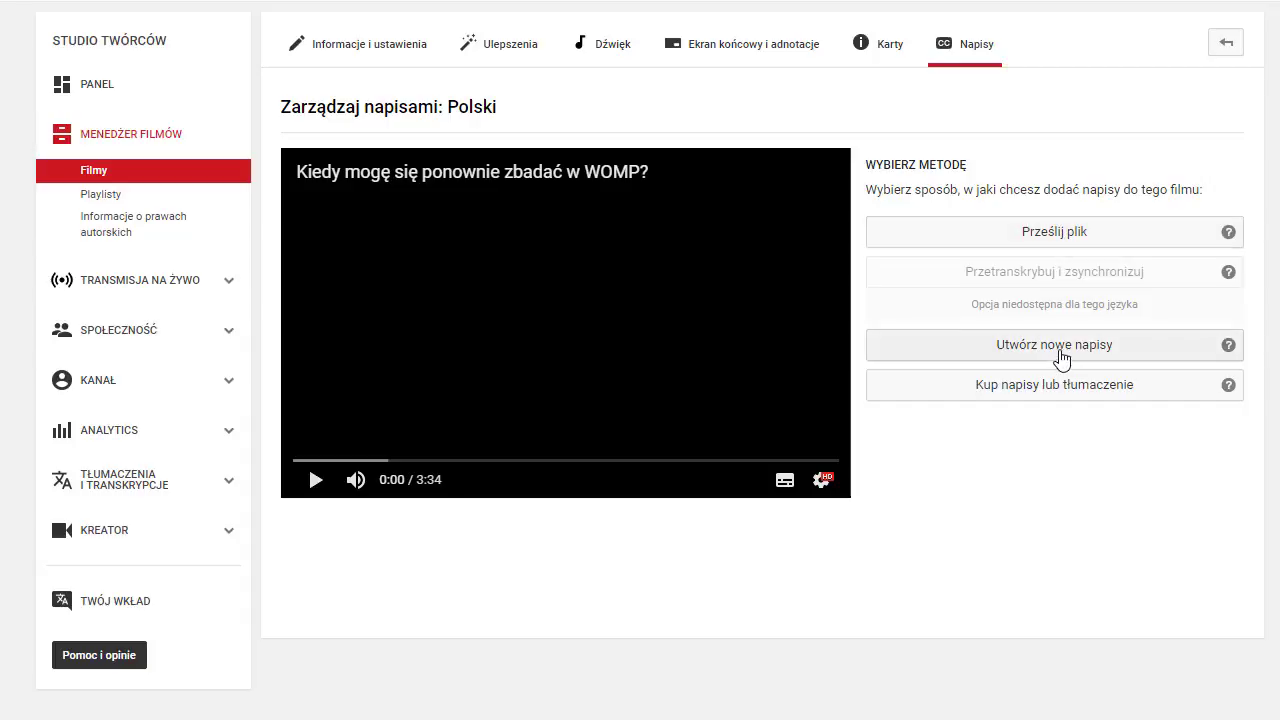
left_click(1228, 346)
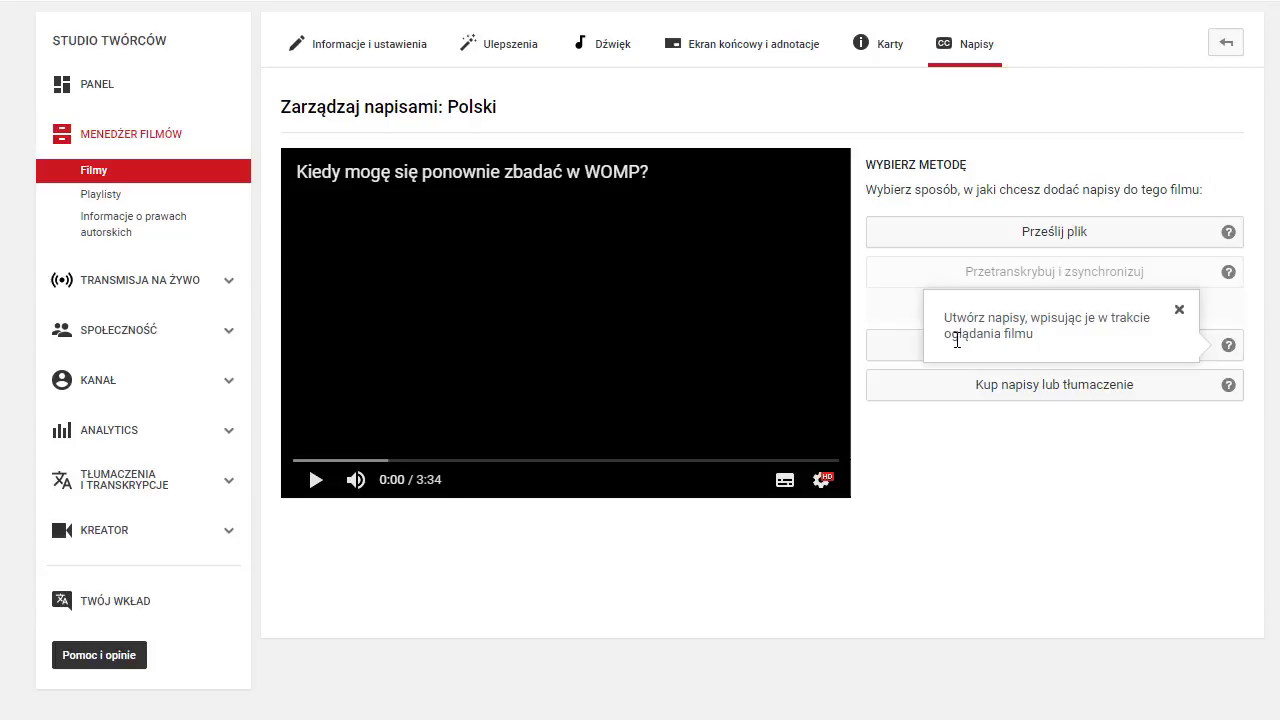
left_click(909, 352)
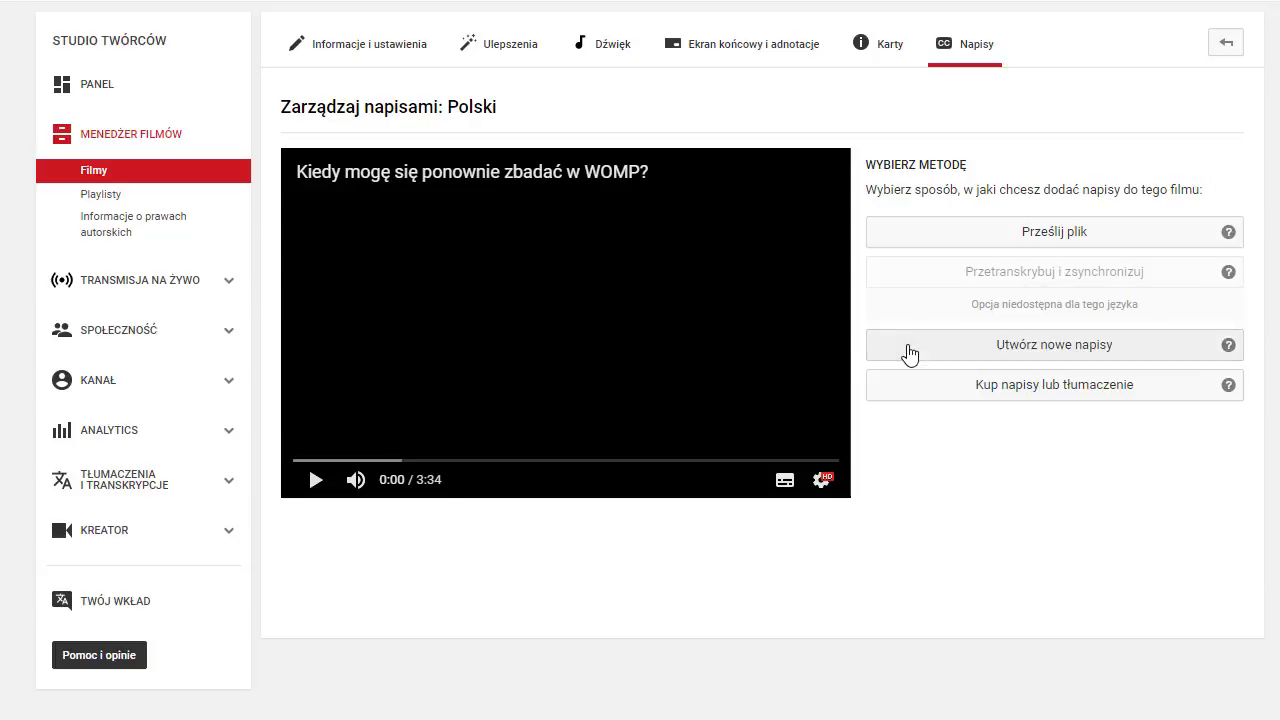
left_click(1014, 352)
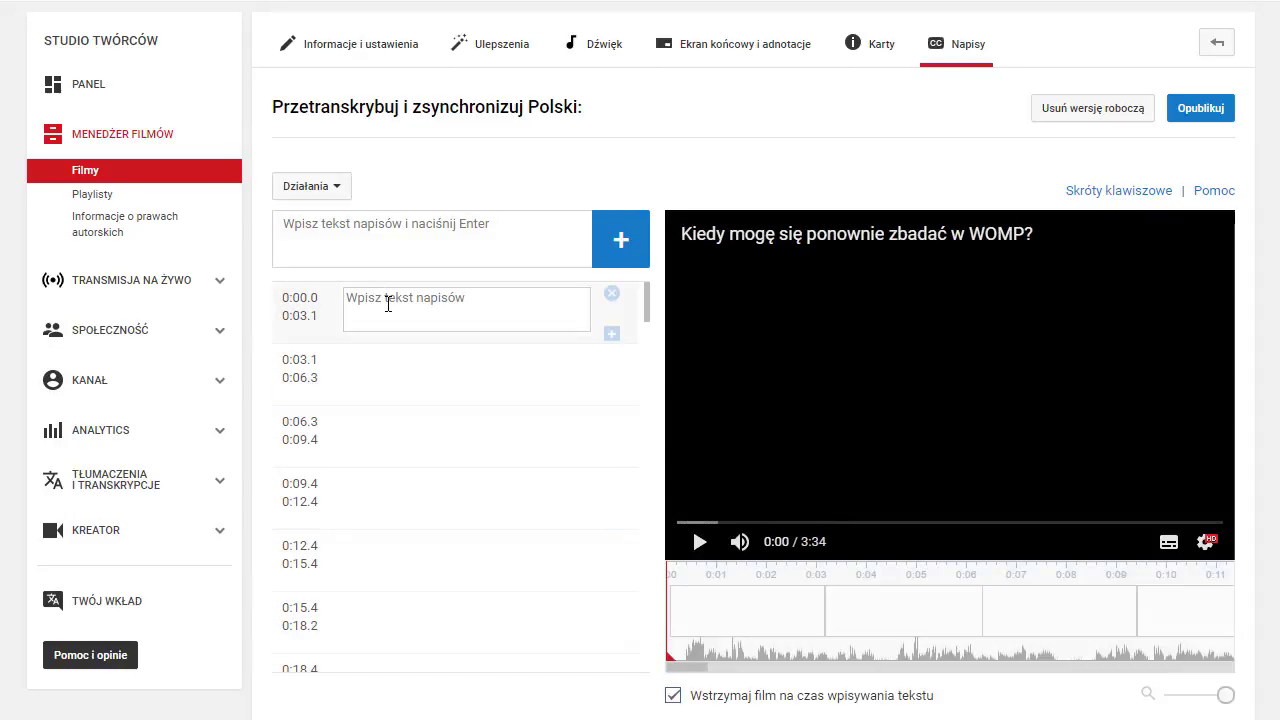
Step: Play the opening seconds and caption the 0:00.0–0:03.1 segment "Ile razy się możesz badać w Wompie, w wojewódzkim ośrodku"
left_click(699, 543)
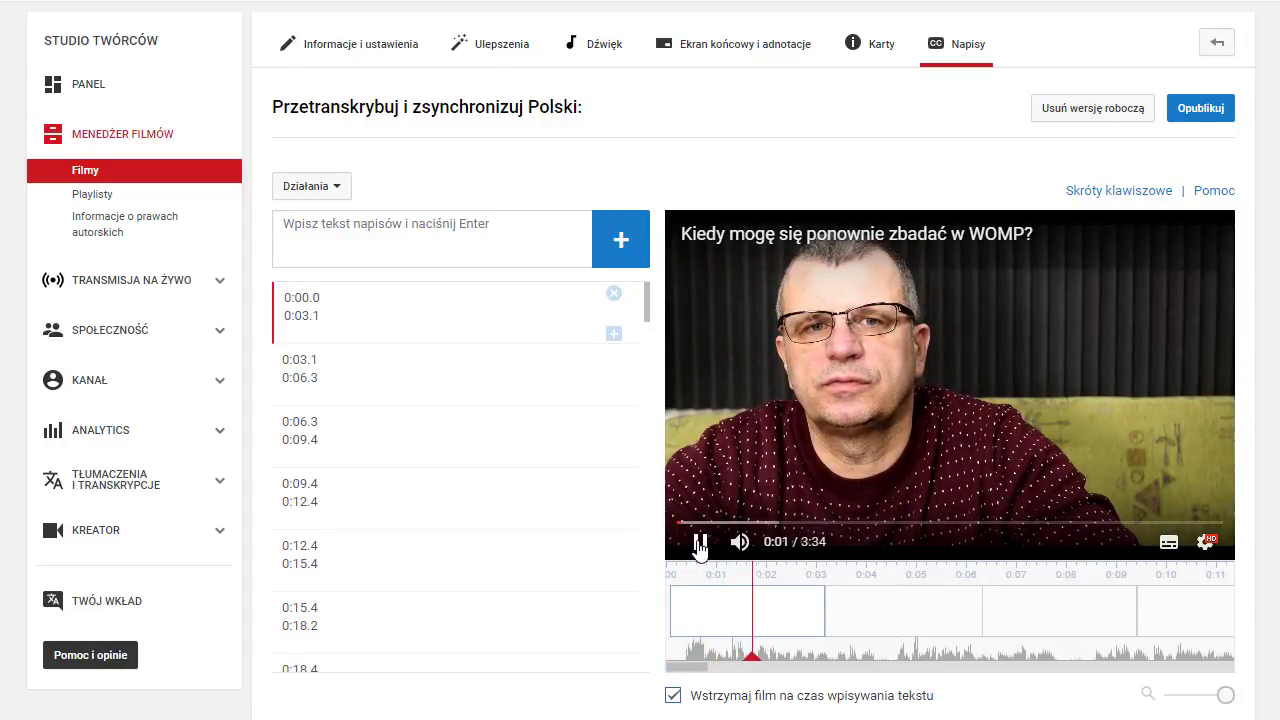
left_click(699, 543)
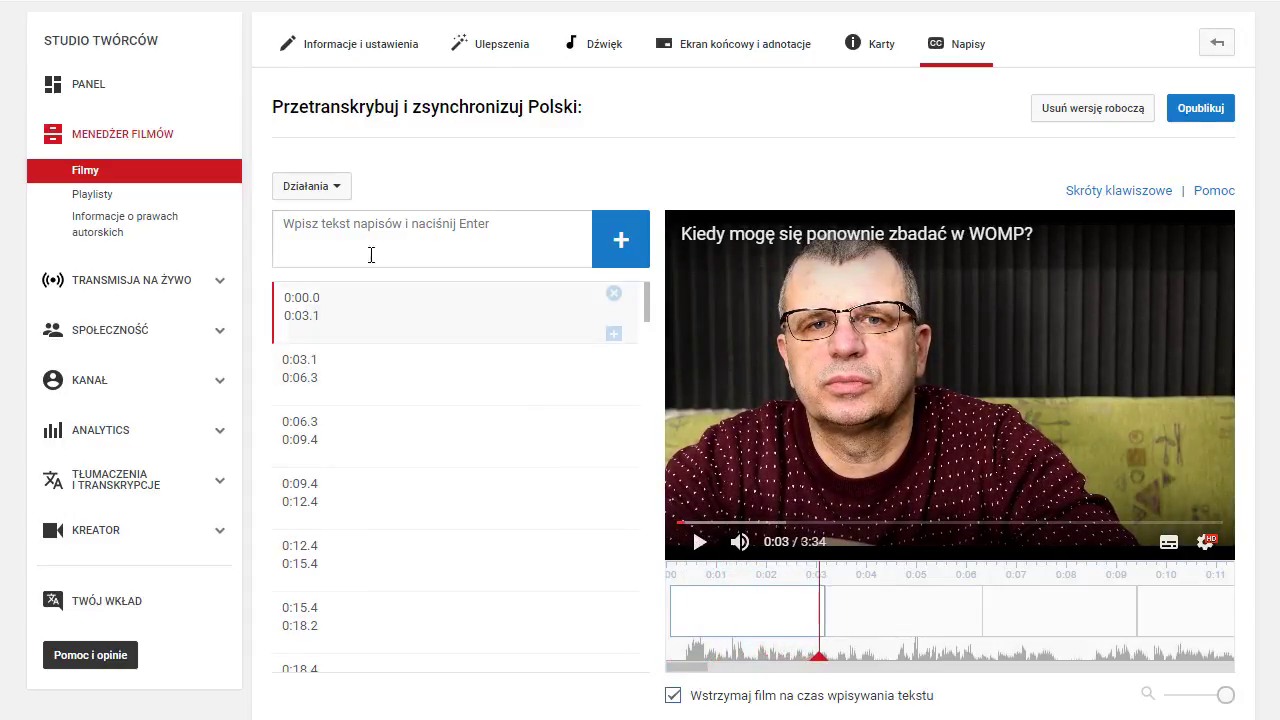
left_click(363, 313)
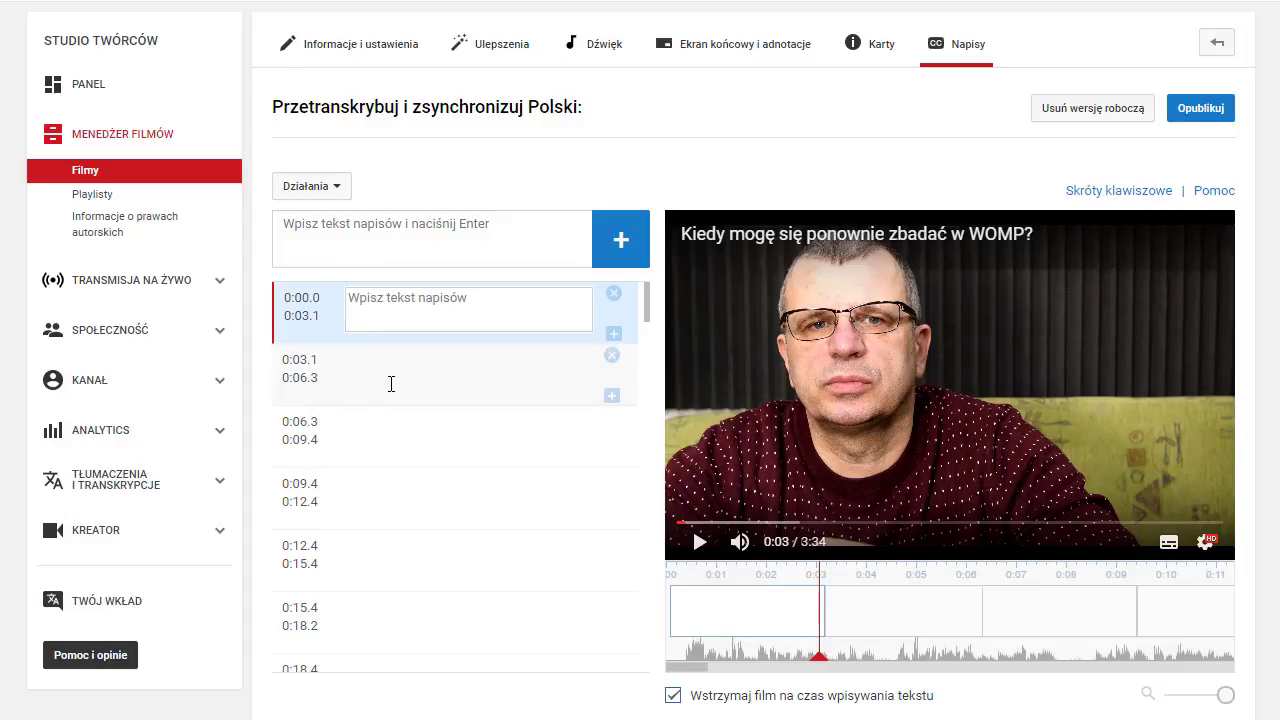
type("I")
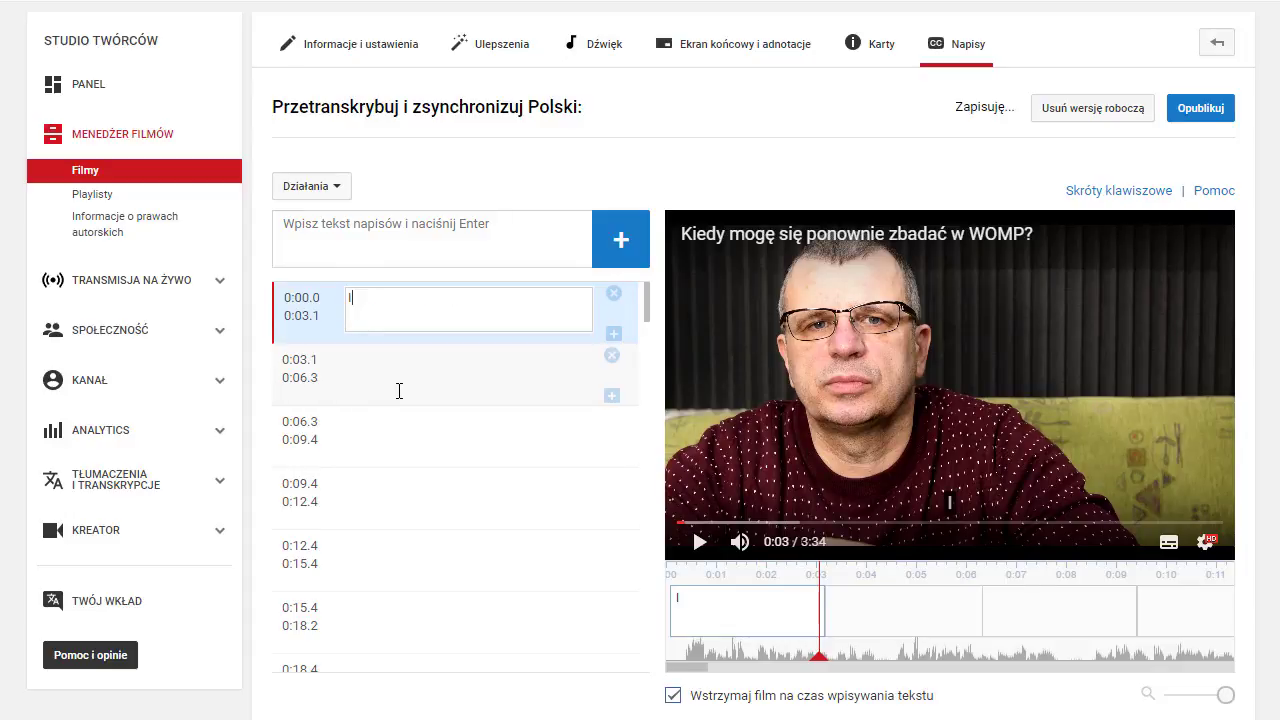
type("le razy")
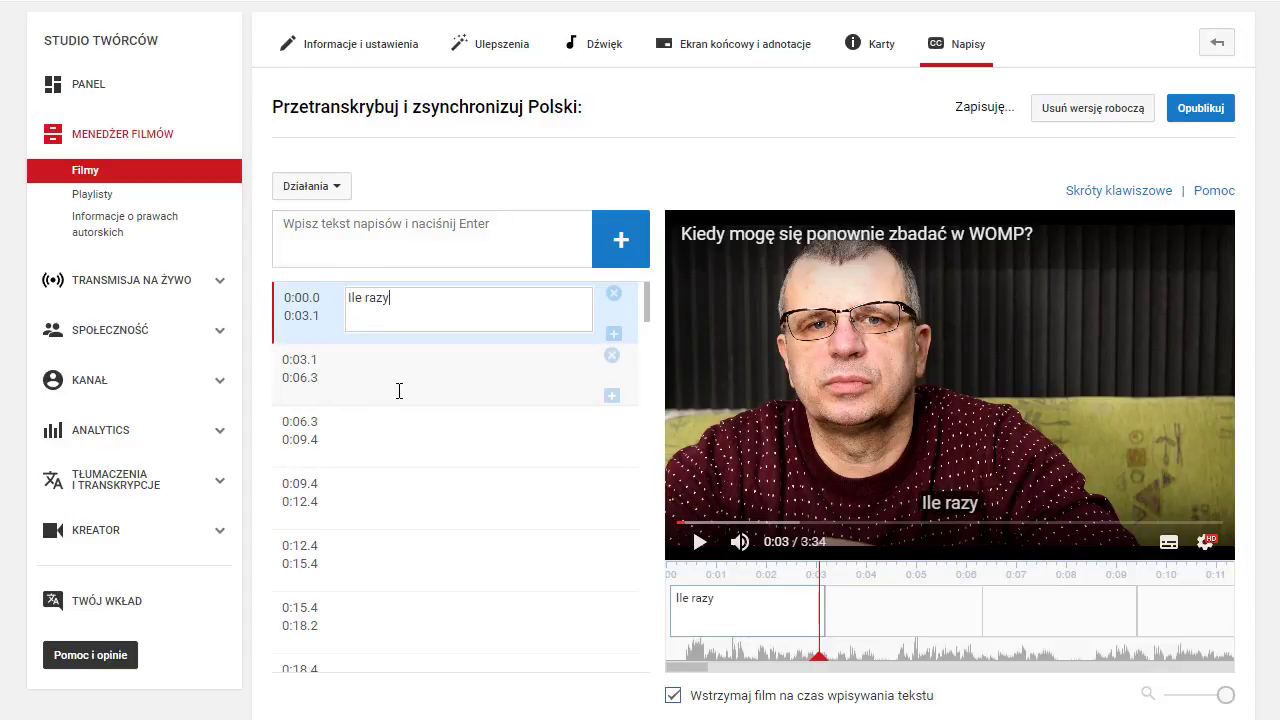
type(" się mo")
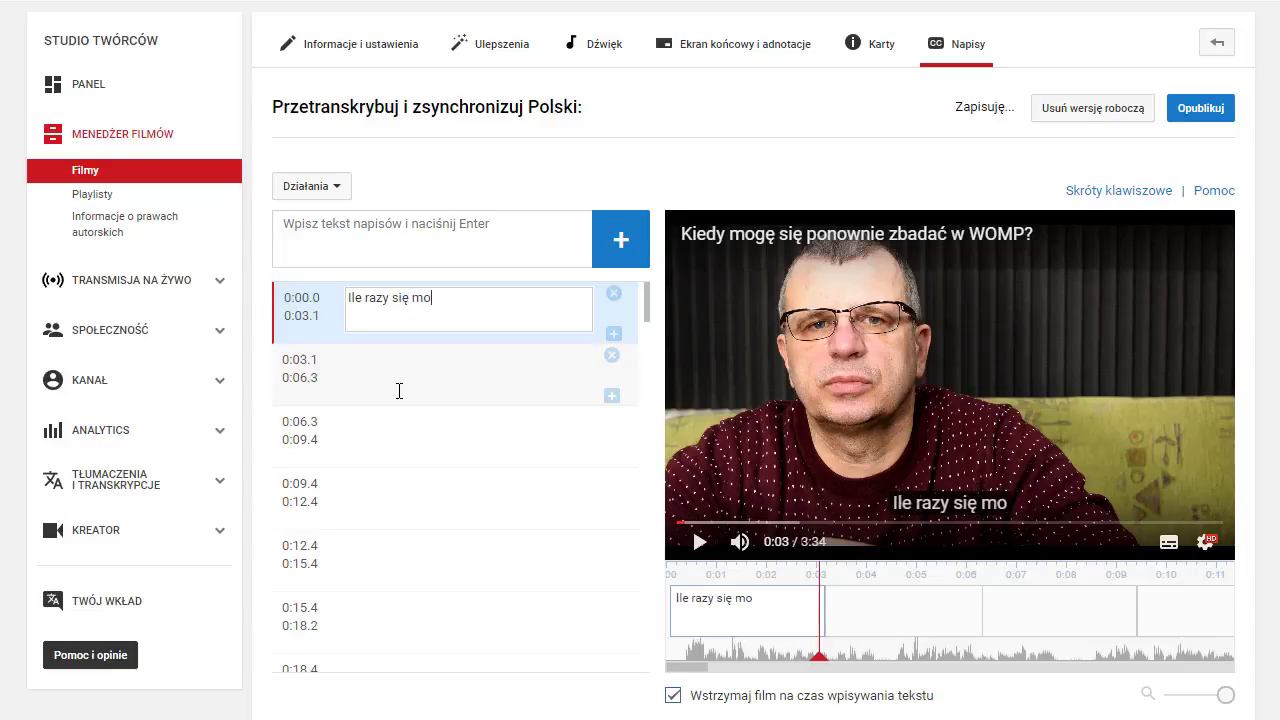
type("żesz ")
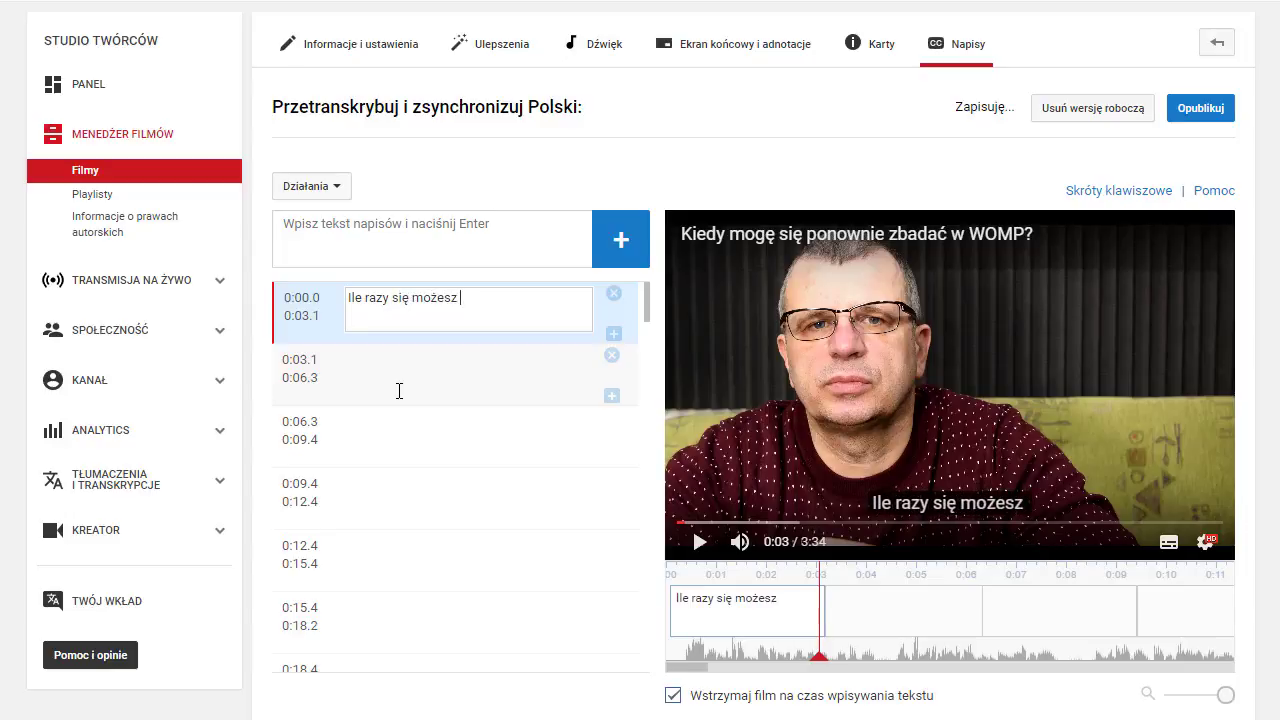
type("badać")
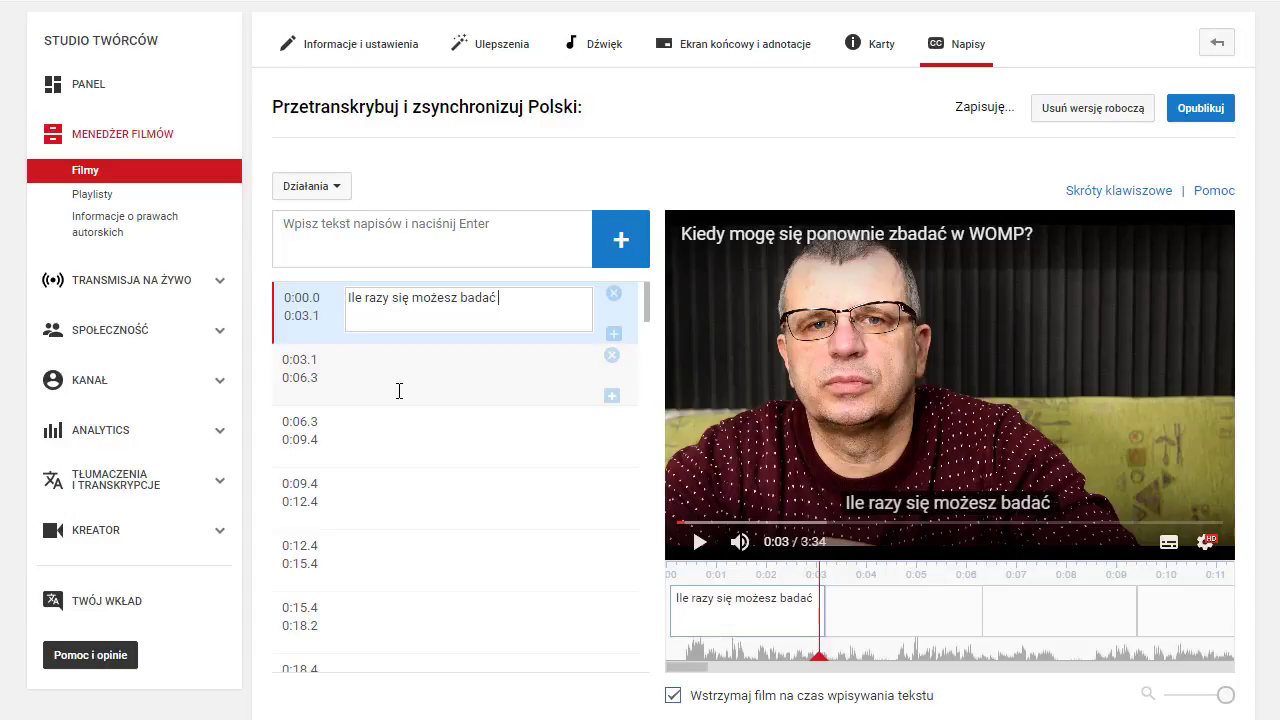
type(" w Wo")
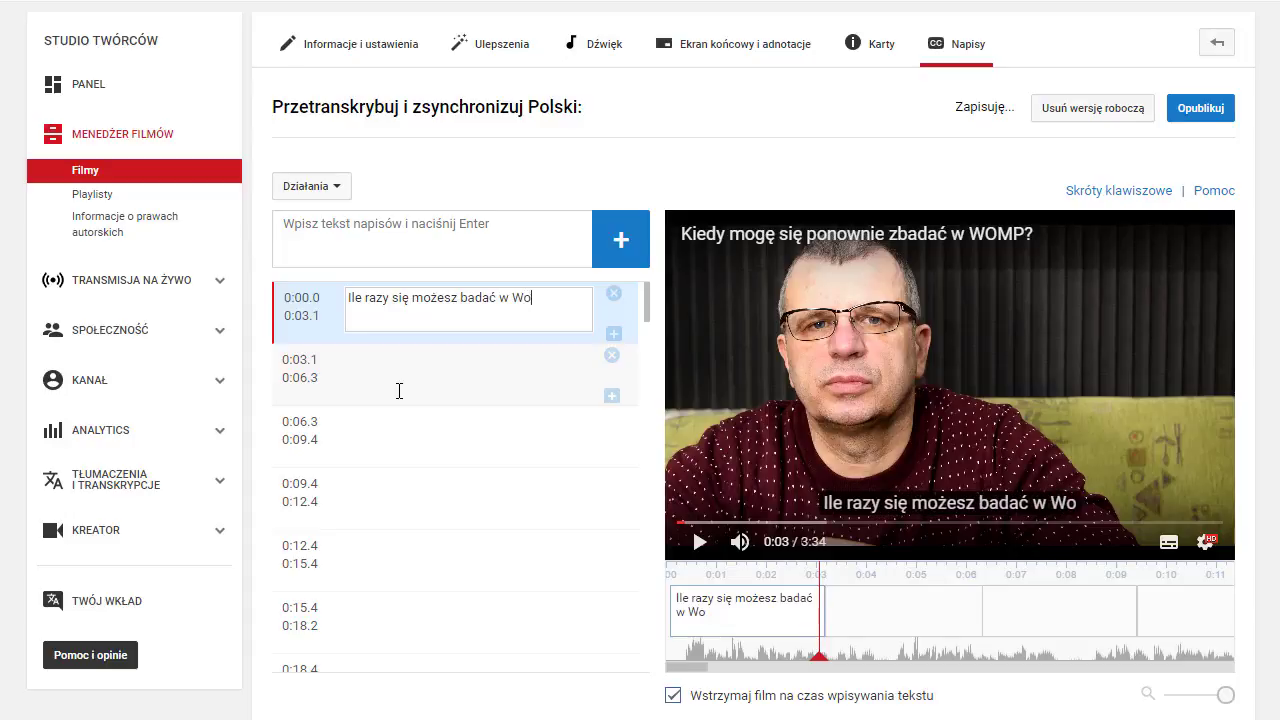
type("mpie")
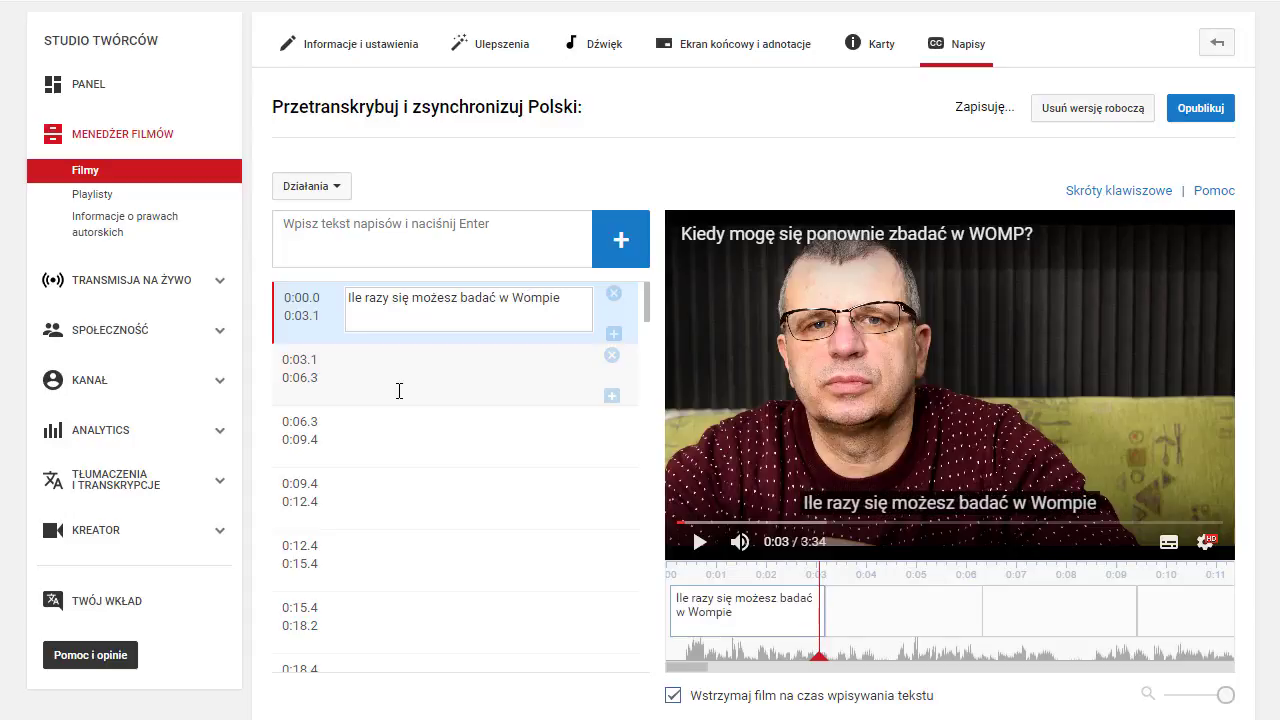
type(", w w")
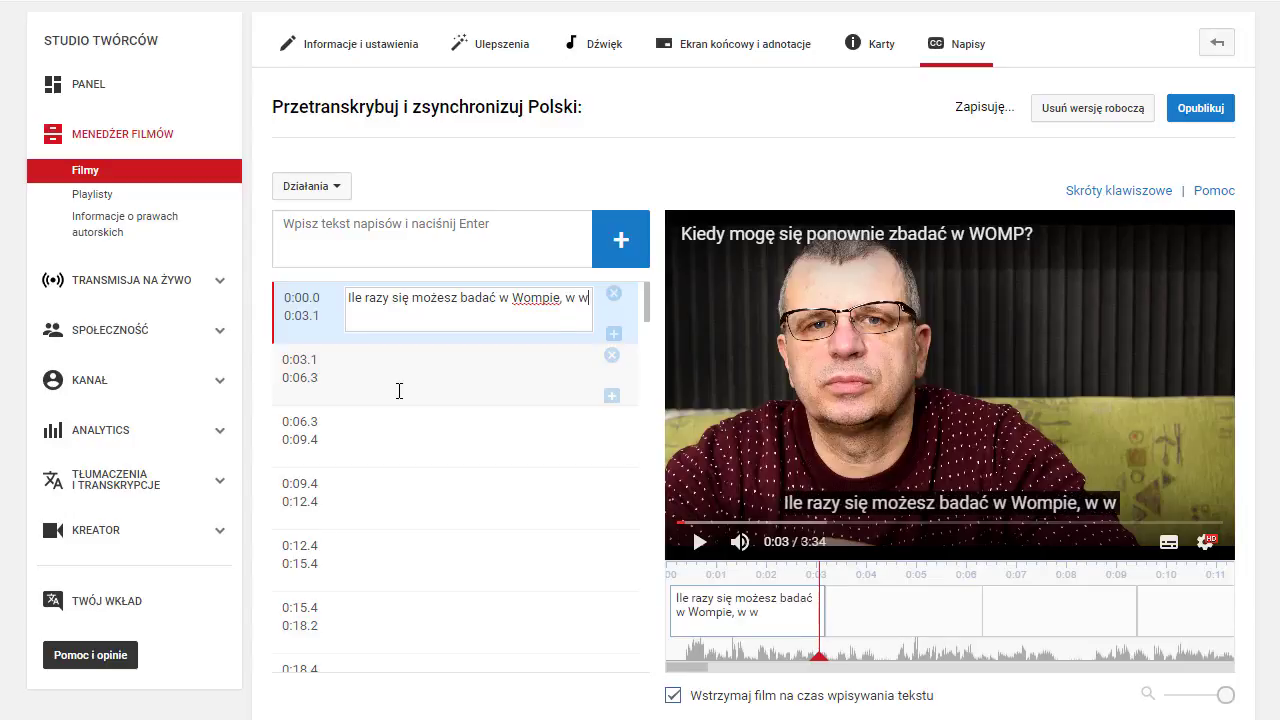
type("ojewó")
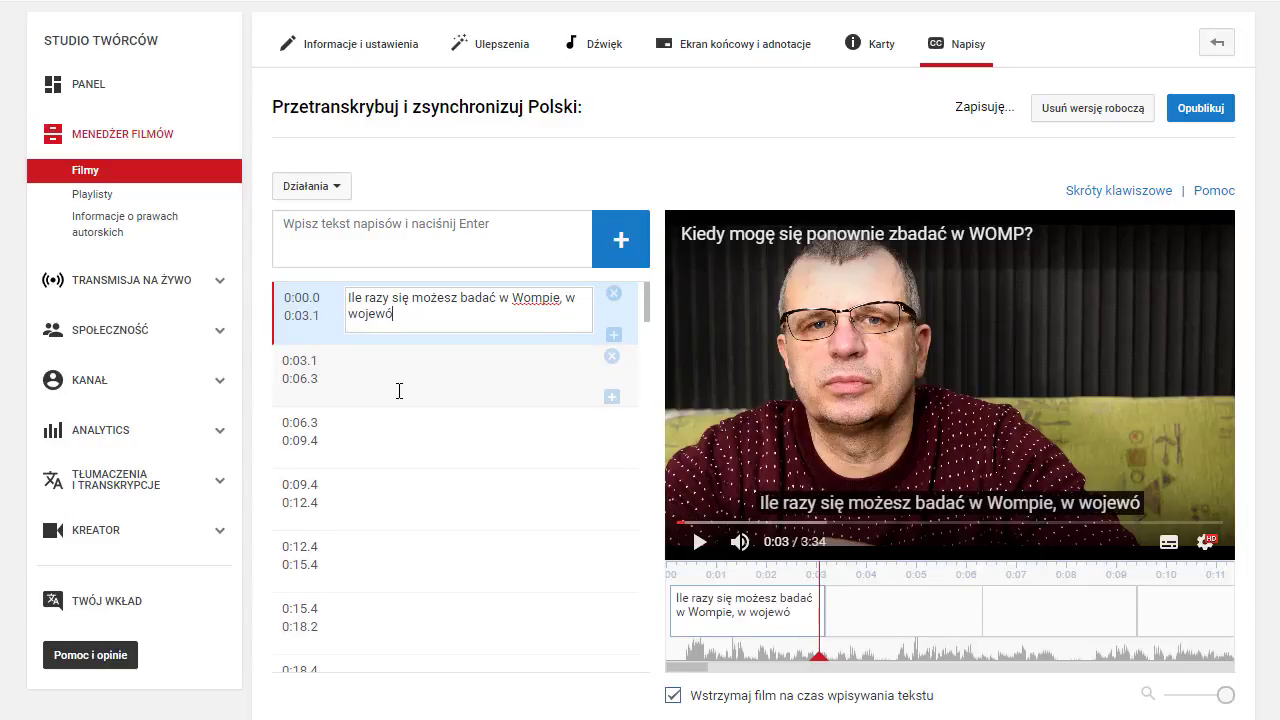
type("dzkim ośrodku")
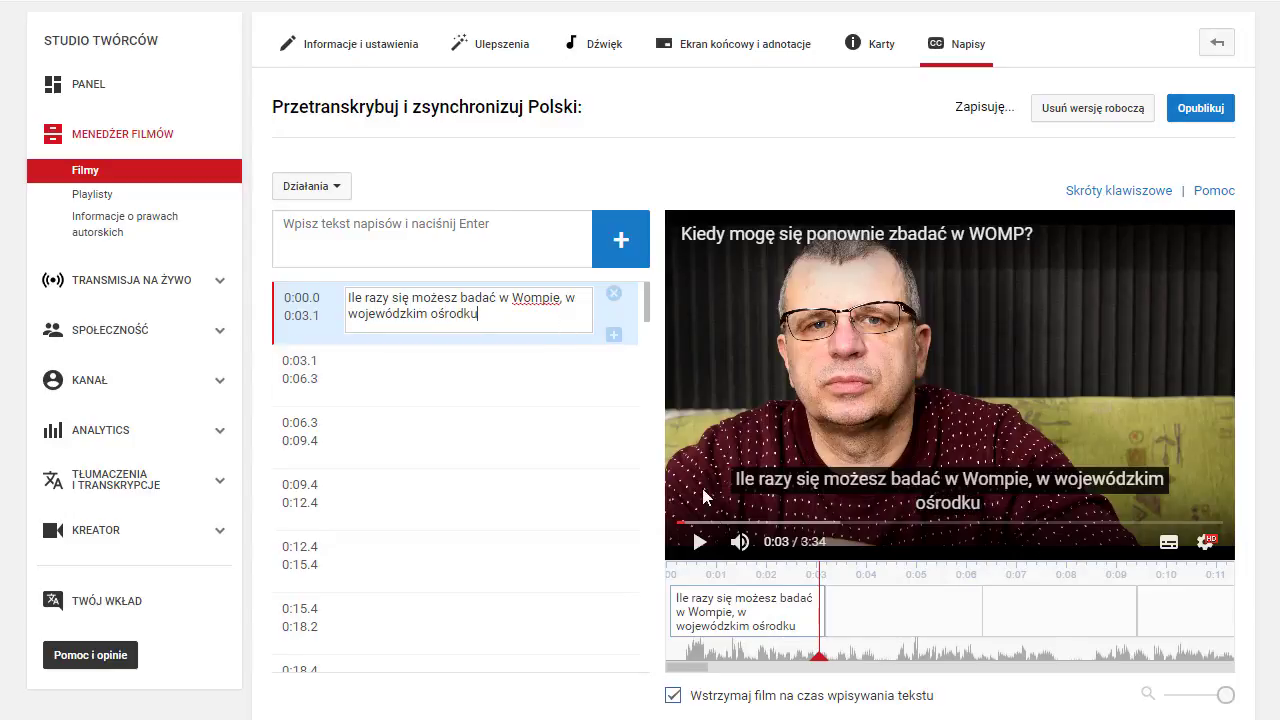
Step: Play the next few seconds and caption the 0:03.1–0:06.3 segment "jak pierwsze orzeczenie dla kierowców"
left_click(700, 544)
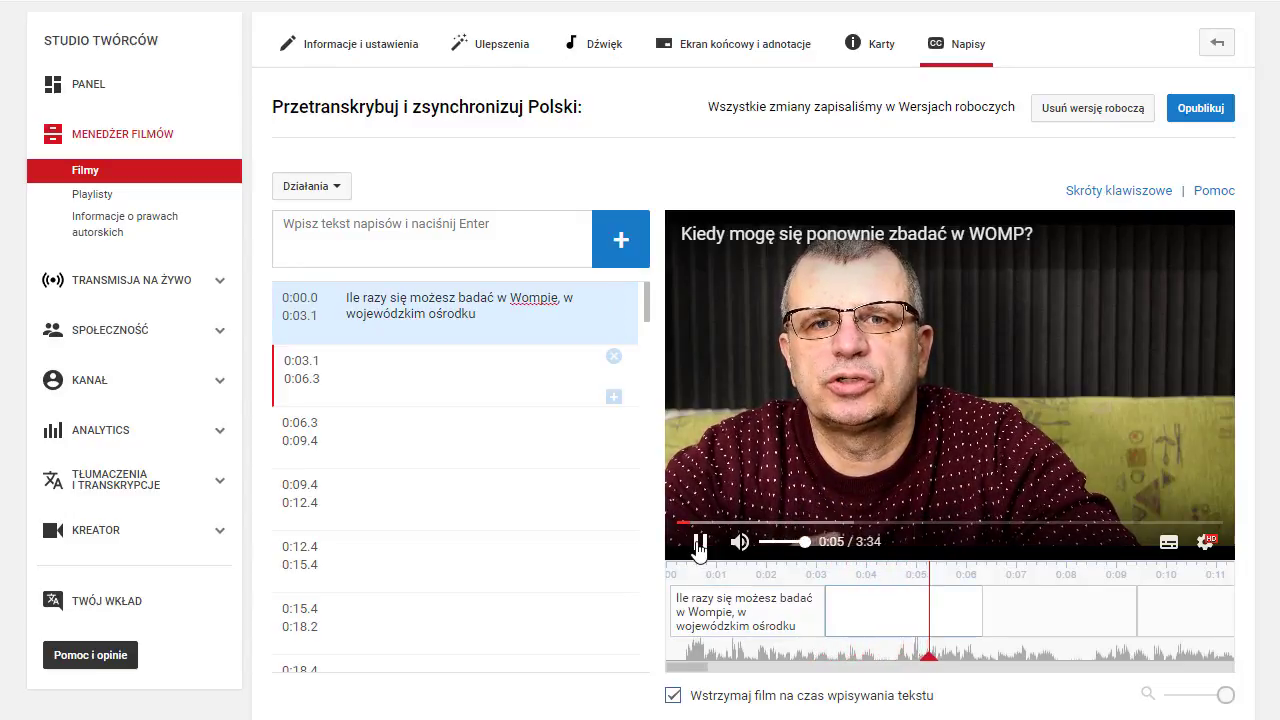
left_click(471, 363)
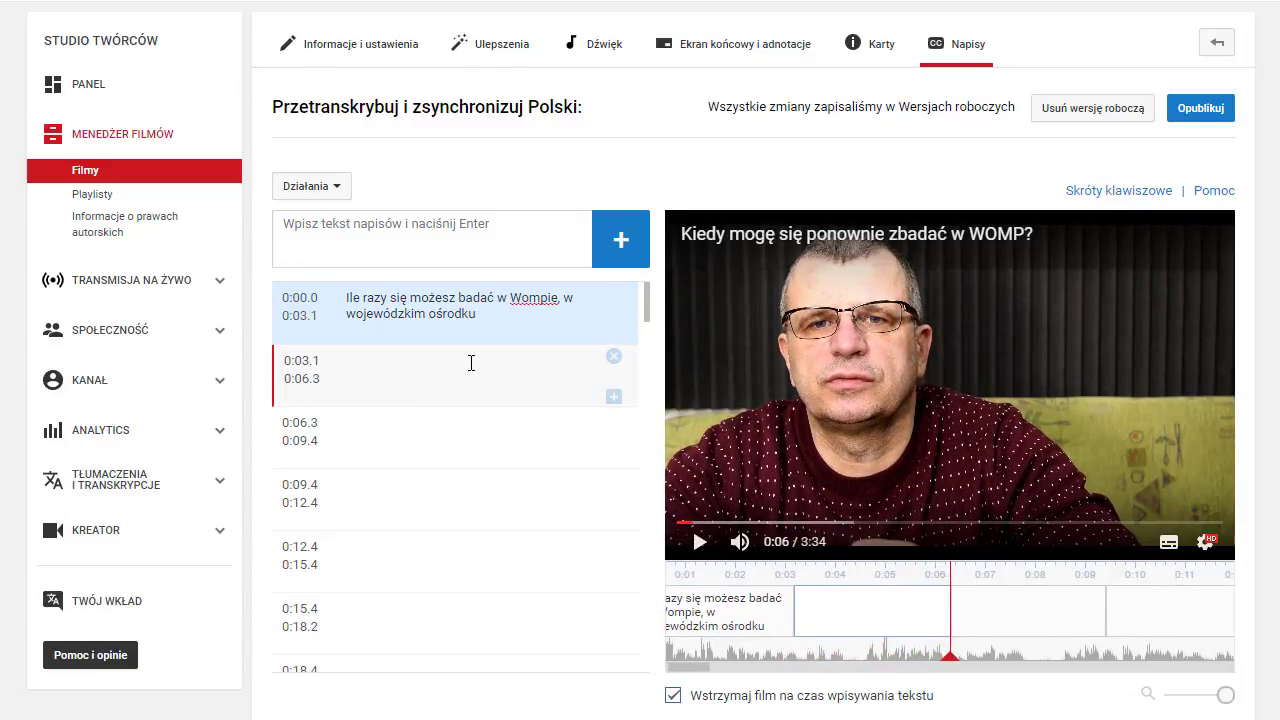
left_click(390, 376)
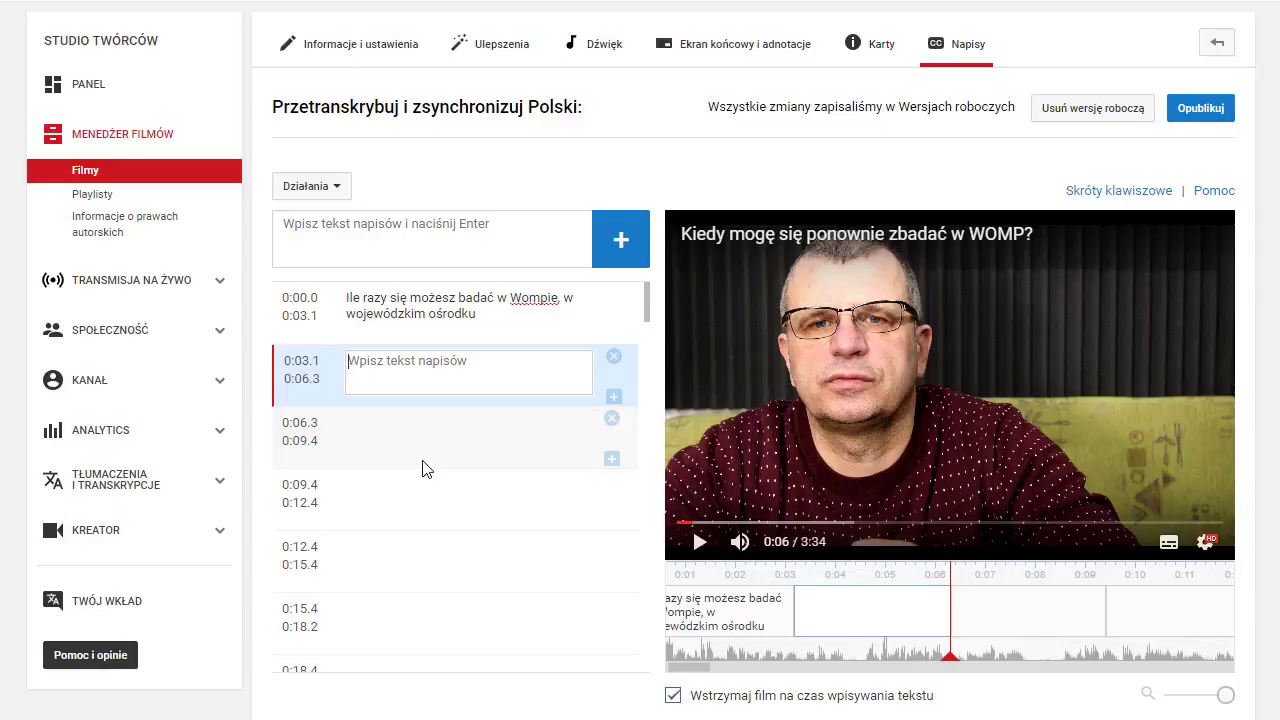
type("jak pierwsze")
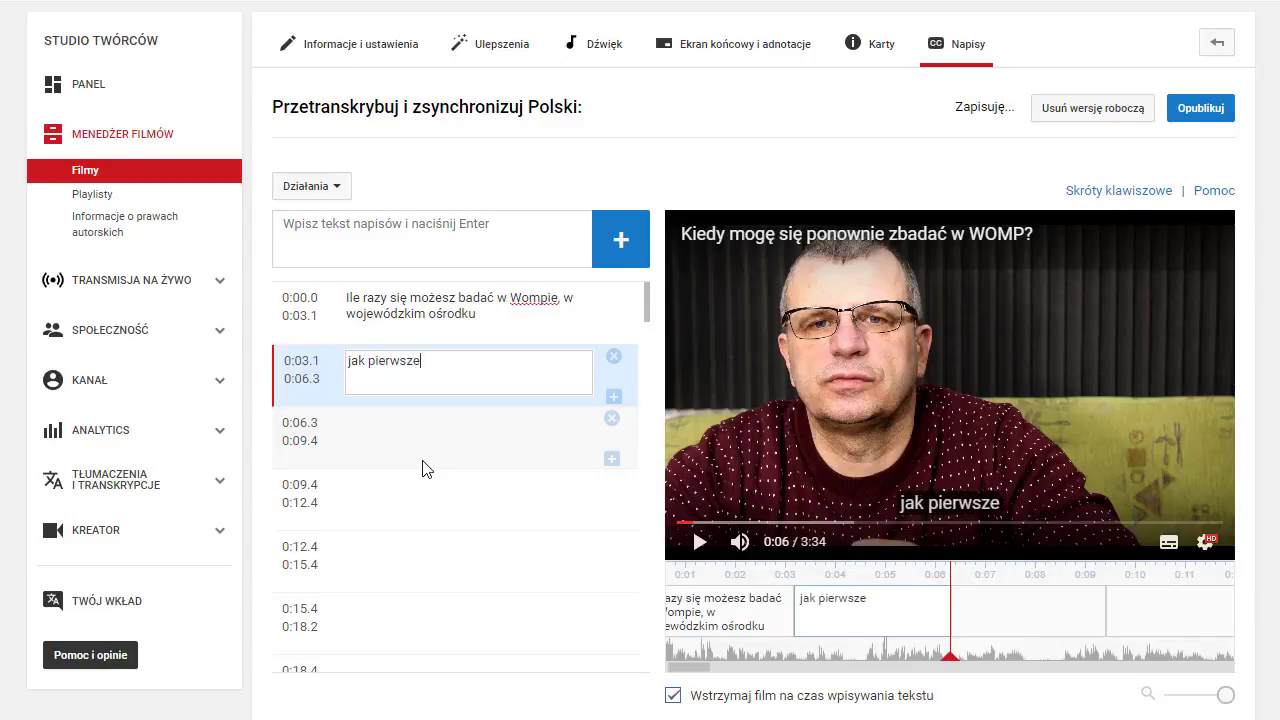
type(" orzec")
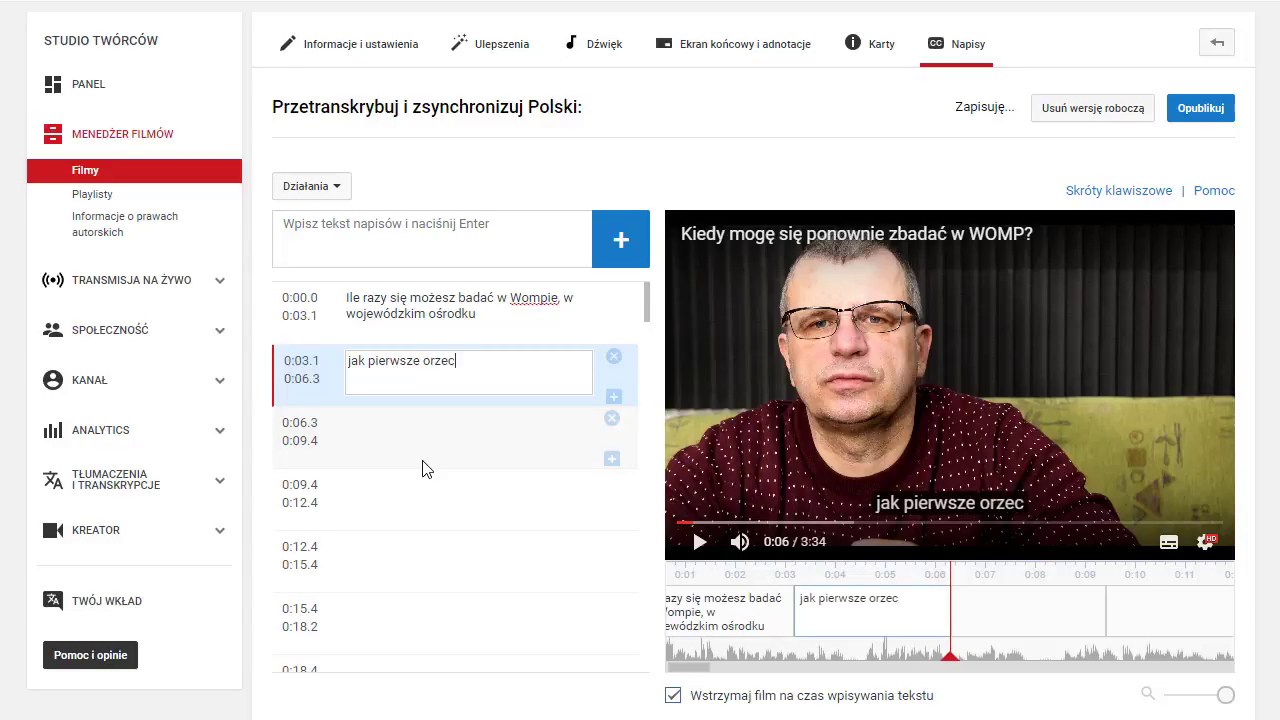
type("zenie dla")
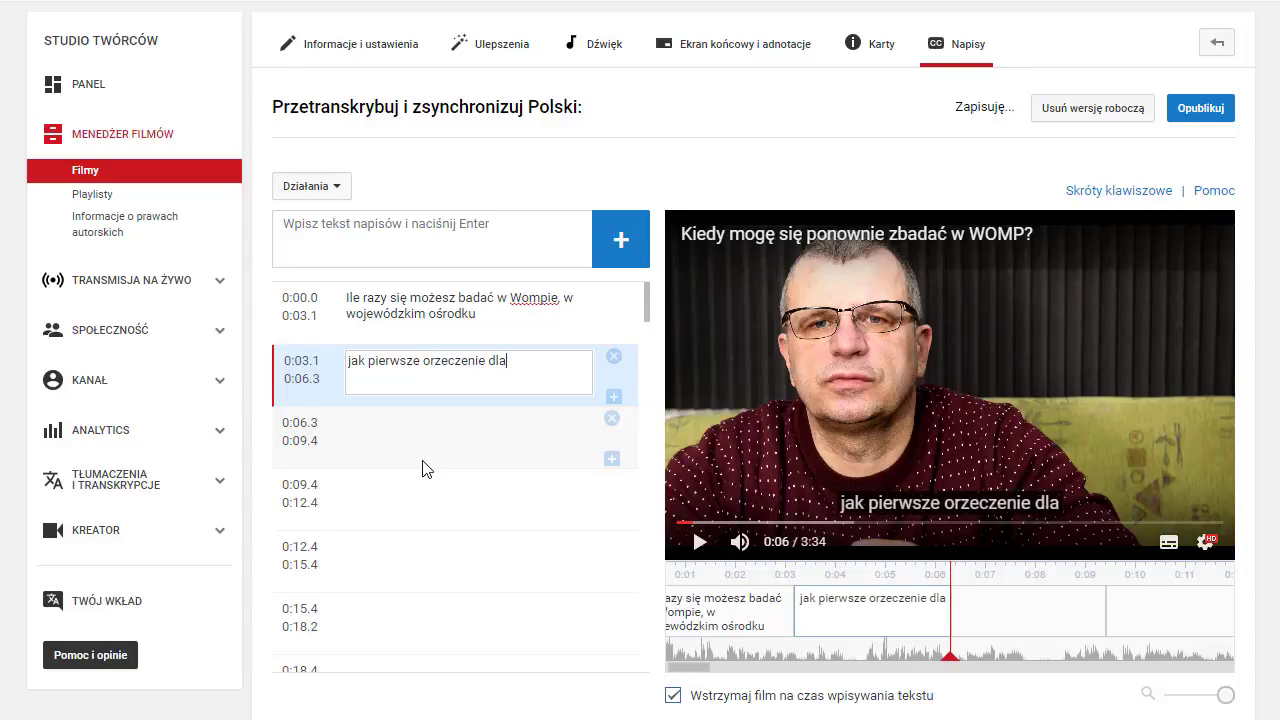
type(" kierowcówe")
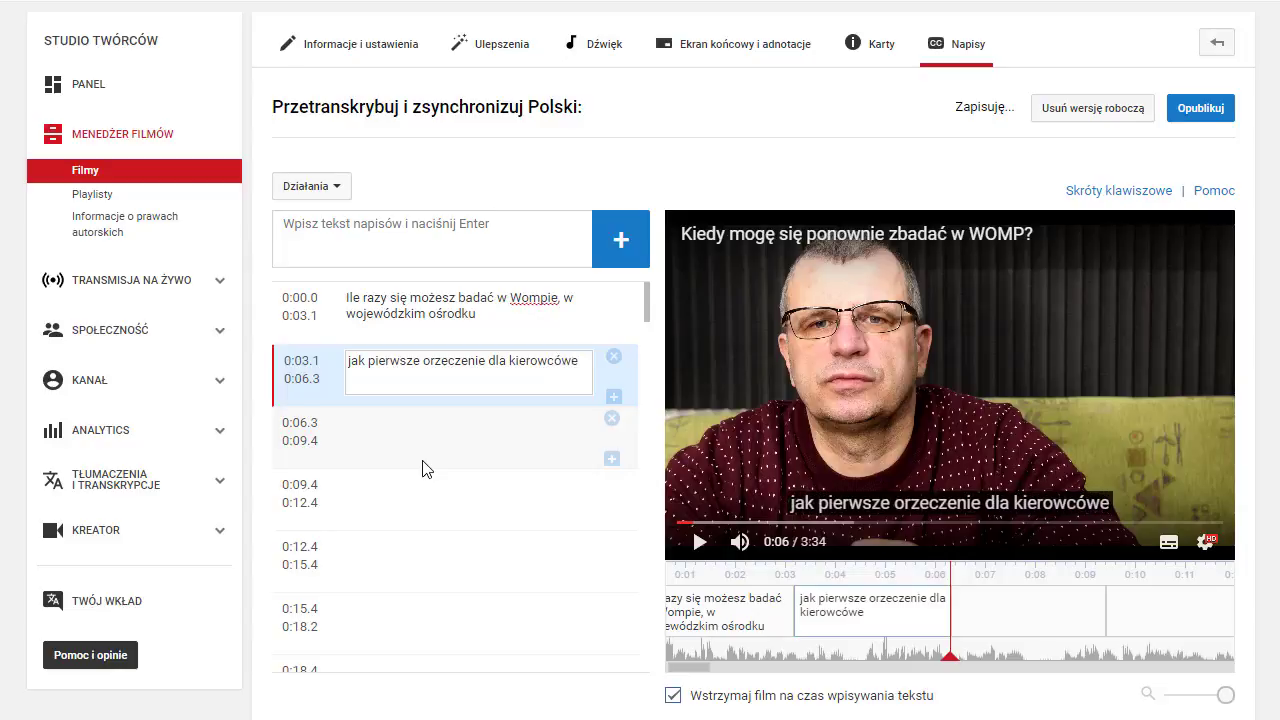
key("BackSpace")
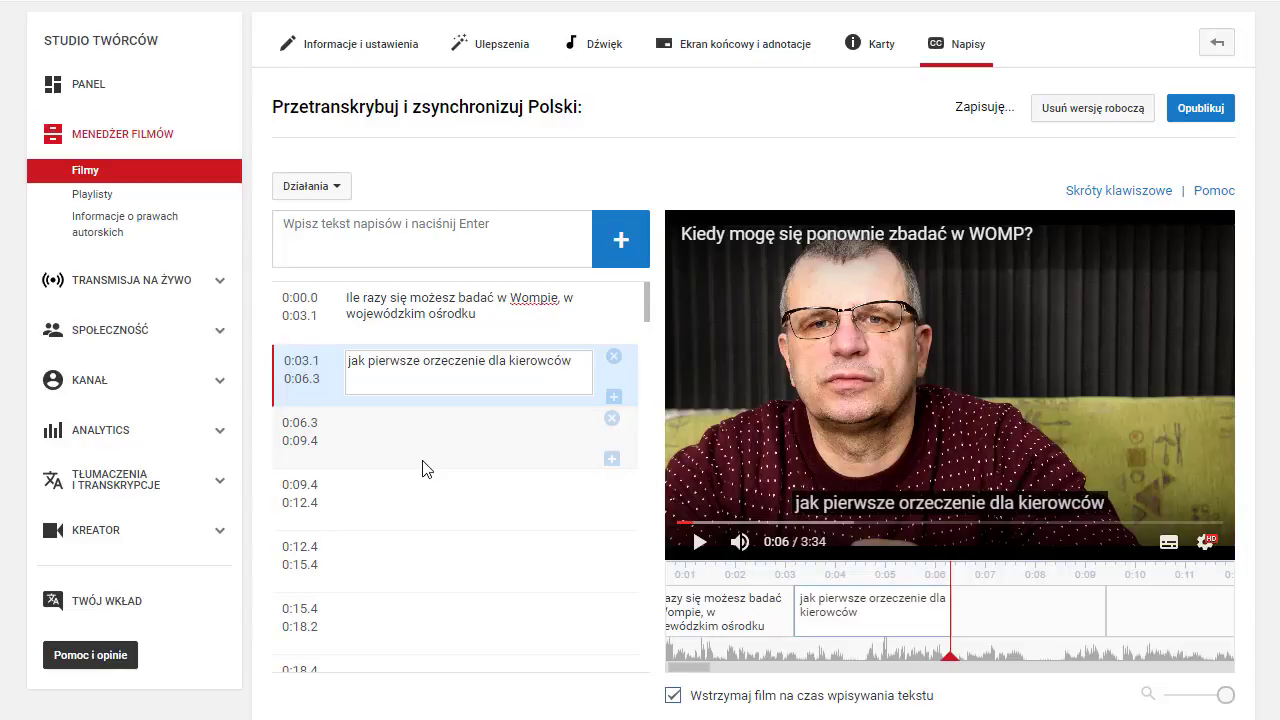
Step: Resume playback and caption the 0:06.3–0:09.4 segment "dostałeś negatywne, oczywiście za jazdę po"
left_click(699, 543)
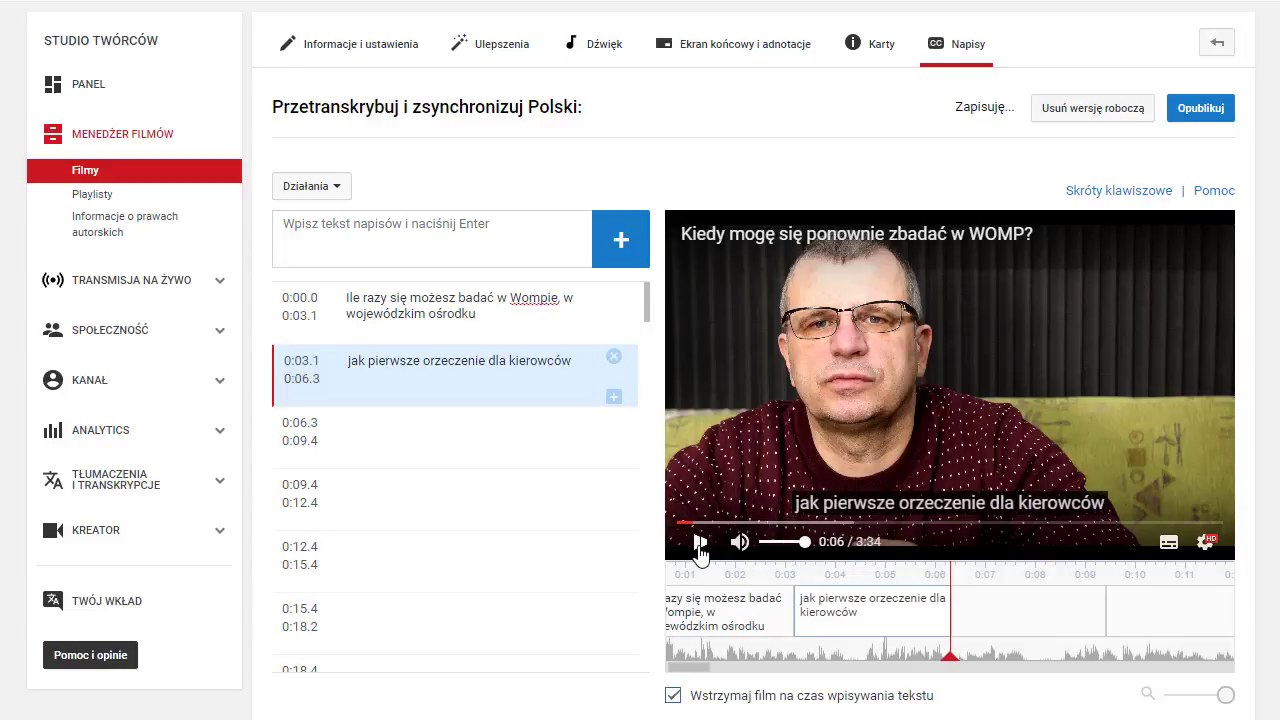
left_click(411, 447)
type("dostałeś negat")
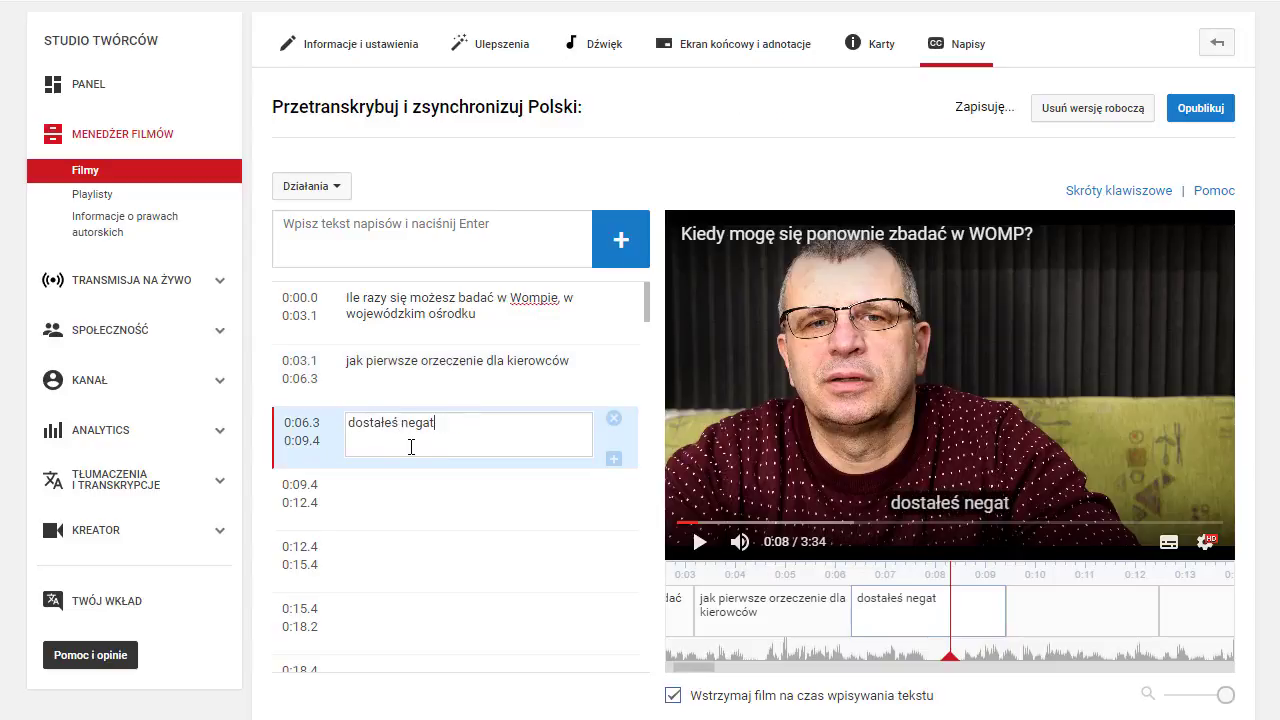
type("ywne")
left_click(494, 421)
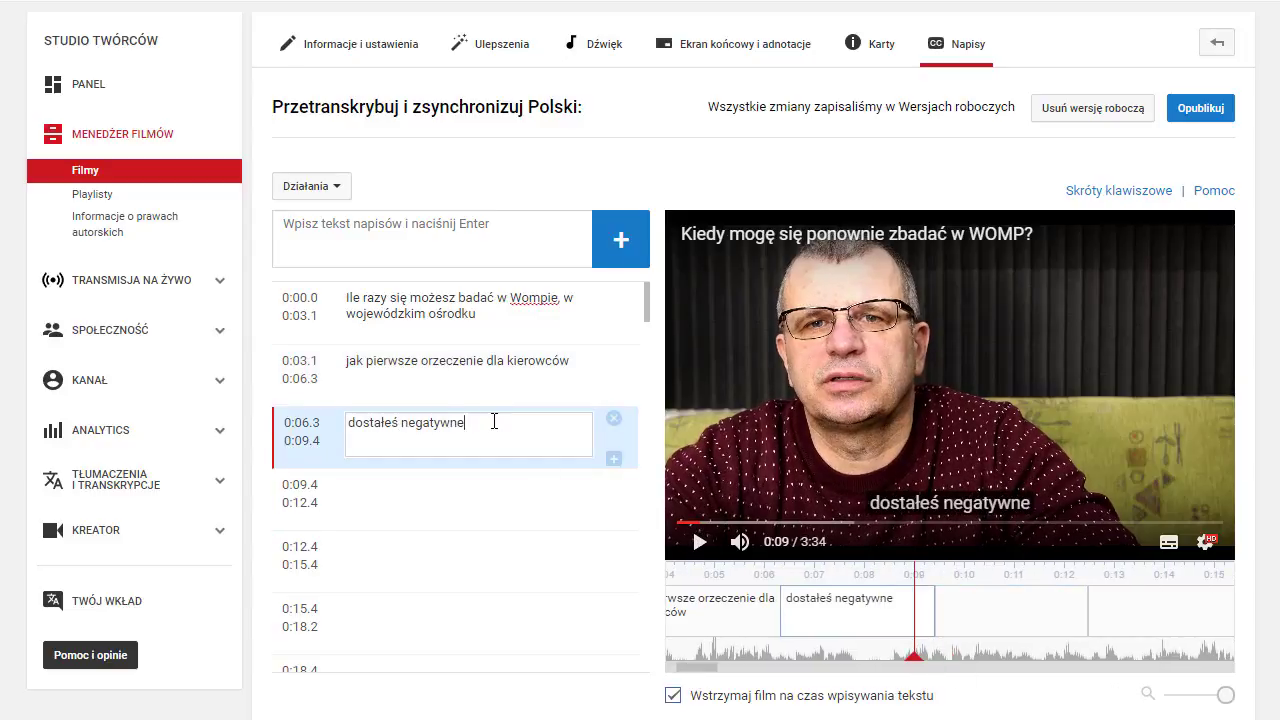
type(", oczywiście za jazdę po")
Step: Continue the video and caption the 0:09.4–0:12.4 segment "alkoholu i najczęściej w tymże samym"
left_click(699, 543)
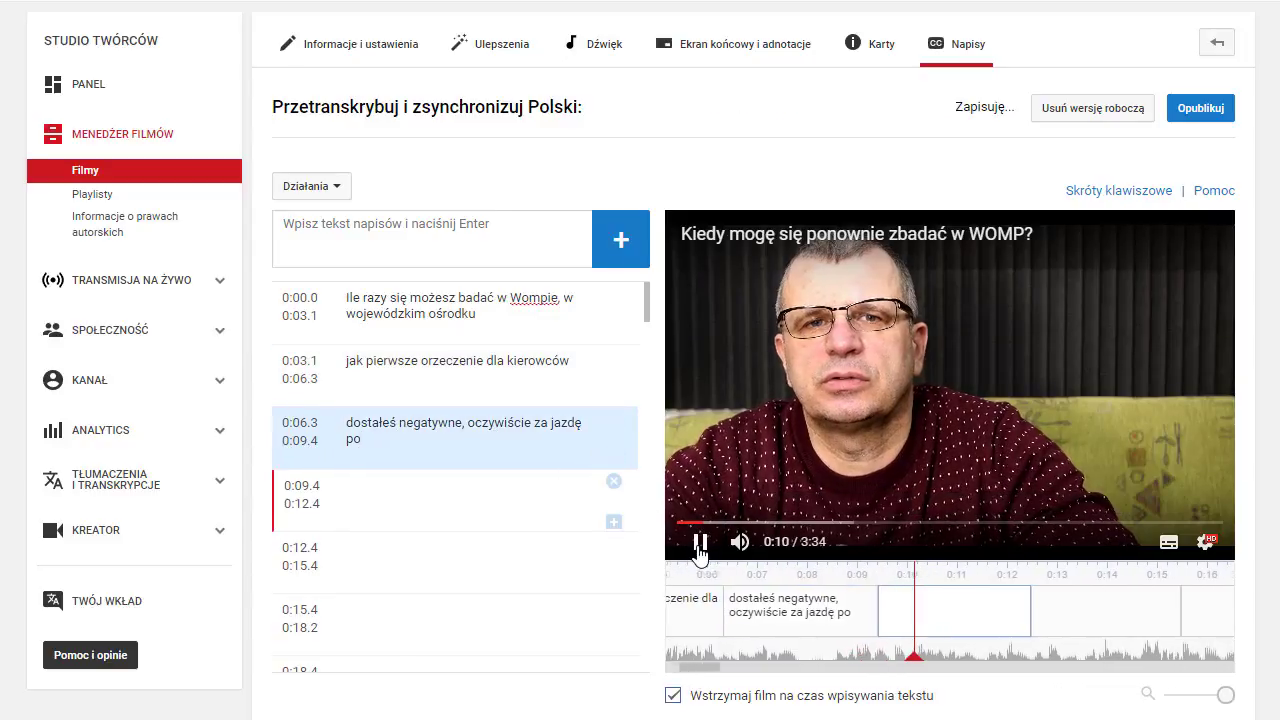
left_click(528, 502)
type("alkoholu i najcz")
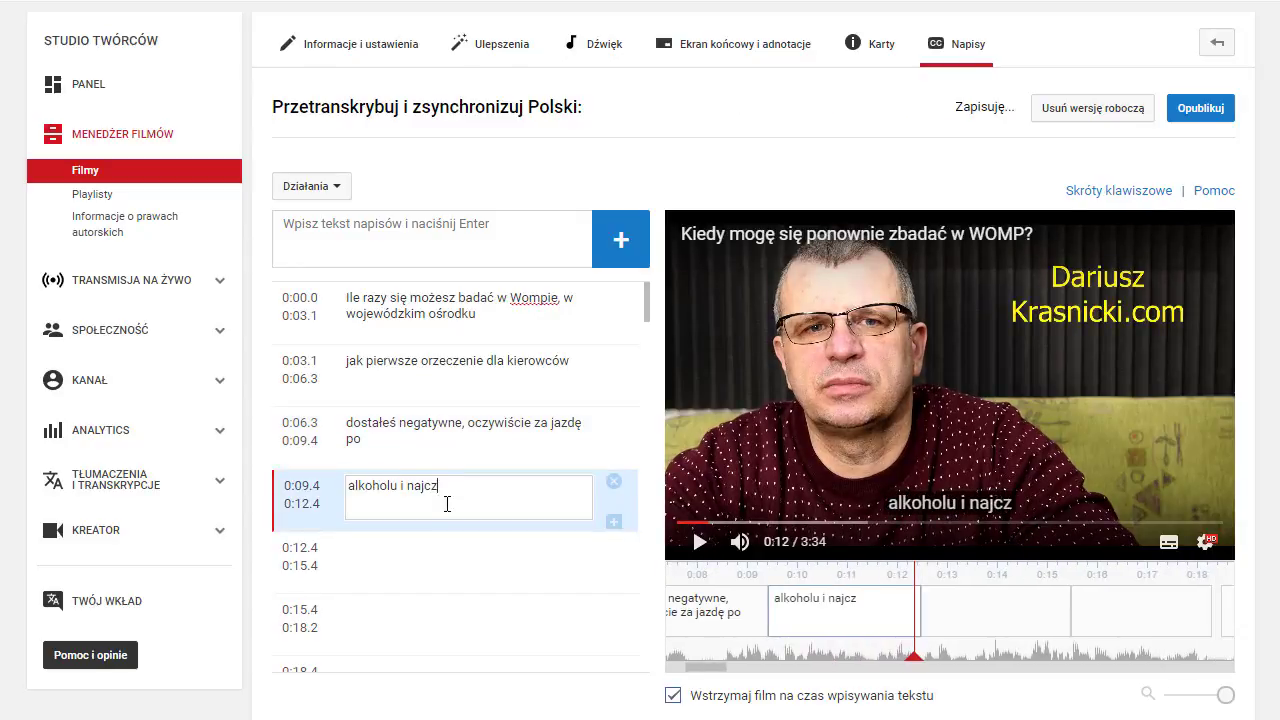
type("ęściej w tymże samym")
Step: Play on and caption the 0:12.4–0:15.4 segment "WOMPie. Zapytanie mojego widza", then play the following segment
left_click(700, 543)
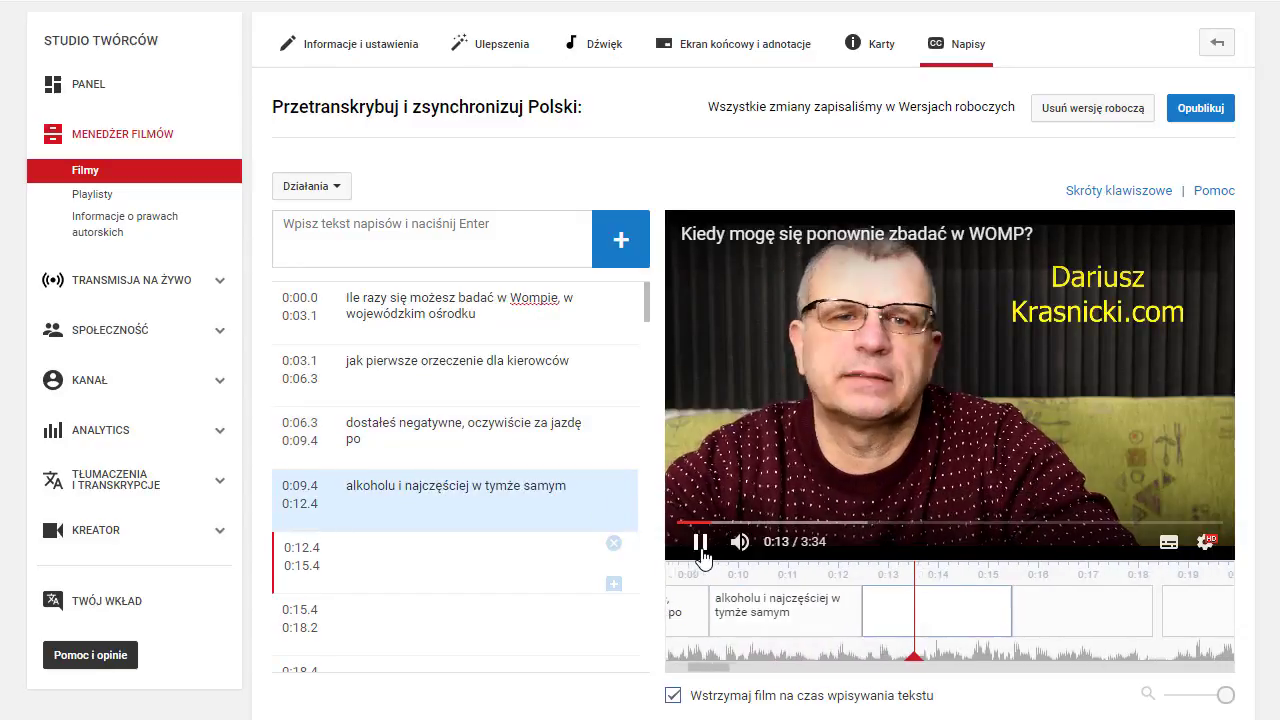
left_click(389, 569)
type("WOMPie. Zao")
type("ytan")
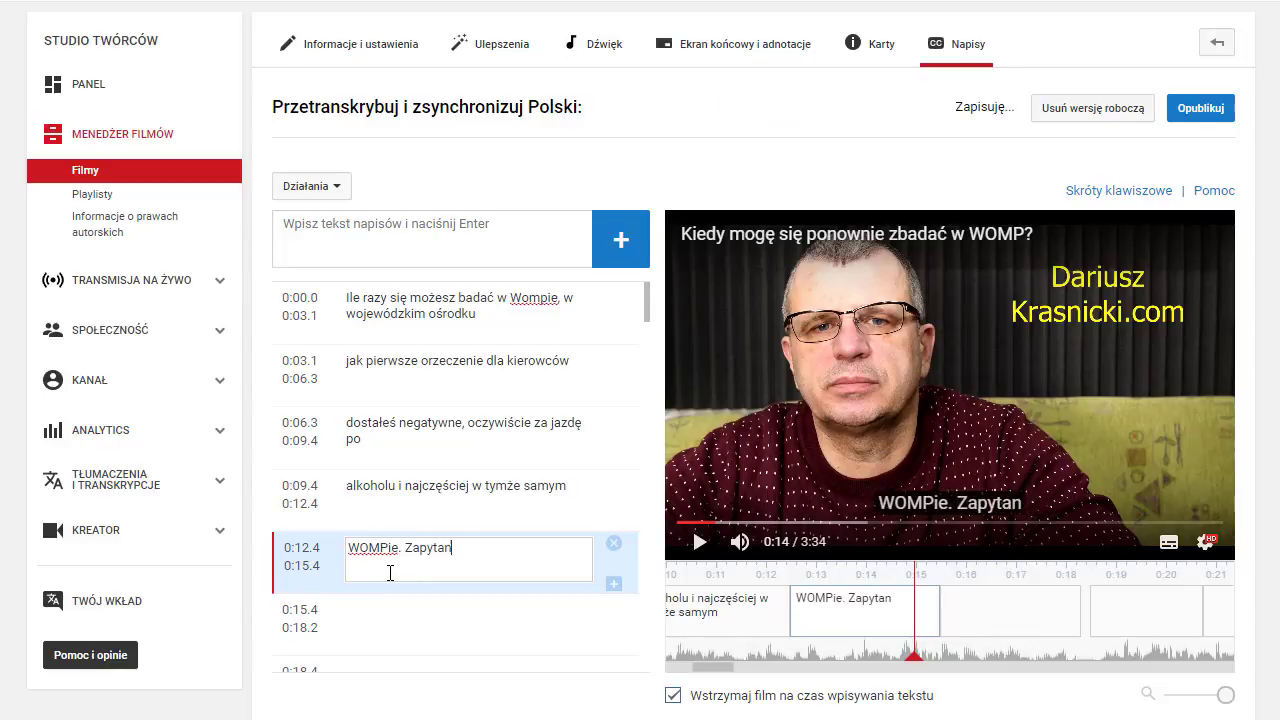
type("ie mojego widza")
left_click(700, 543)
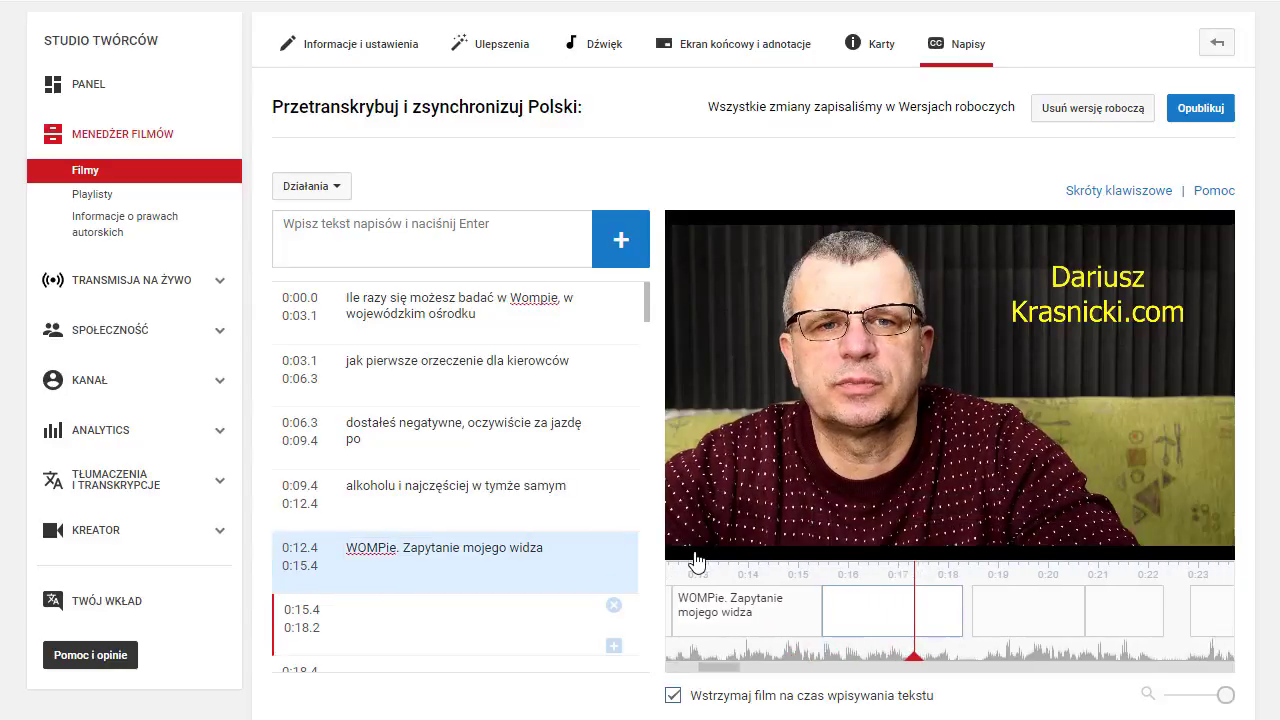
Step: Caption the 0:15.4–0:18.2 segment "Mam takie pytanie, a nie mogę znaleźć odpowiedzi" and resume playback
left_click(537, 620)
type("Mam takie pytanie, a nie mogę znaleźć odpowiedzi")
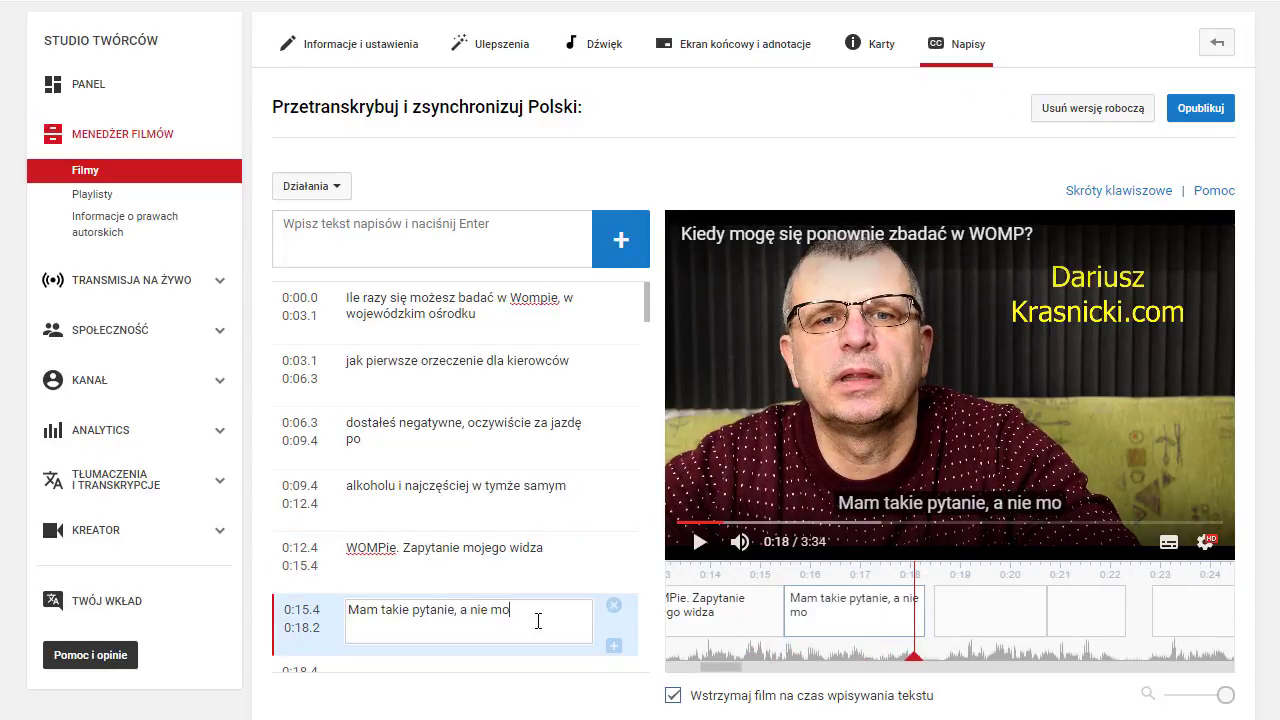
left_click(700, 543)
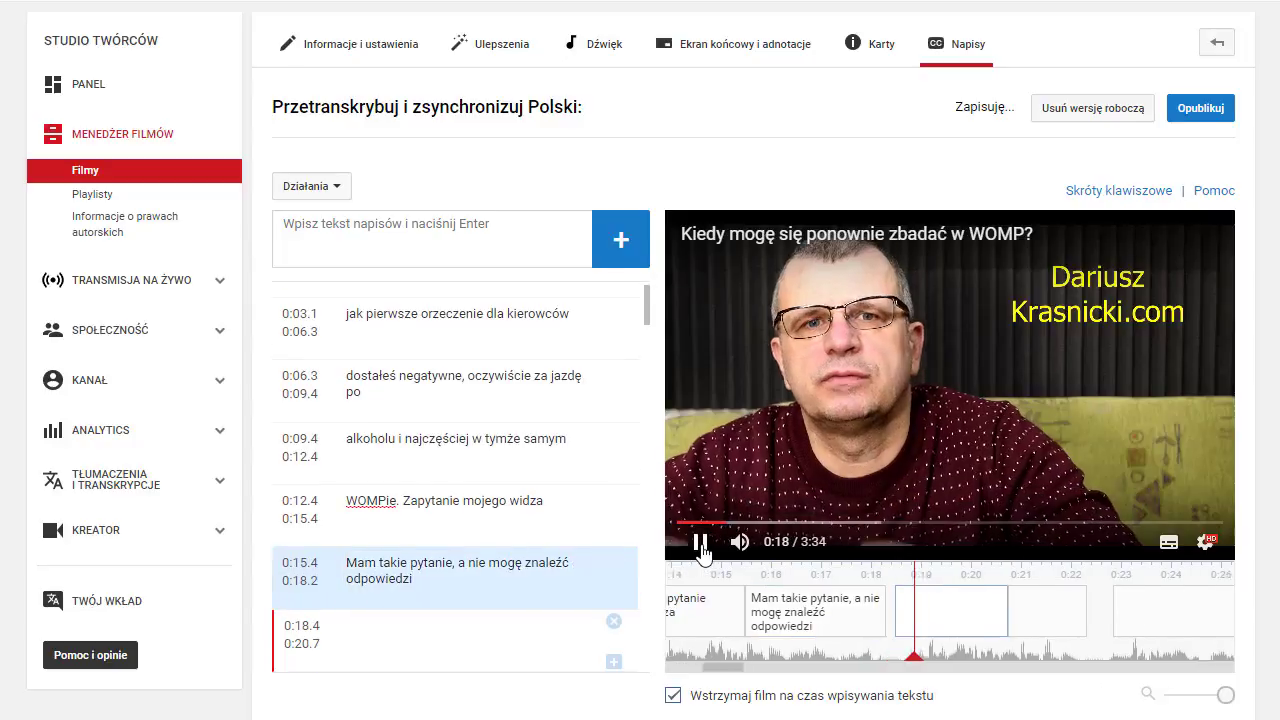
Step: Caption the 0:18.4–0:20.7 segment "We wrześniu otrzymałem negatywne orzeczenie" and play the following segment
left_click(432, 646)
type("We wrześn")
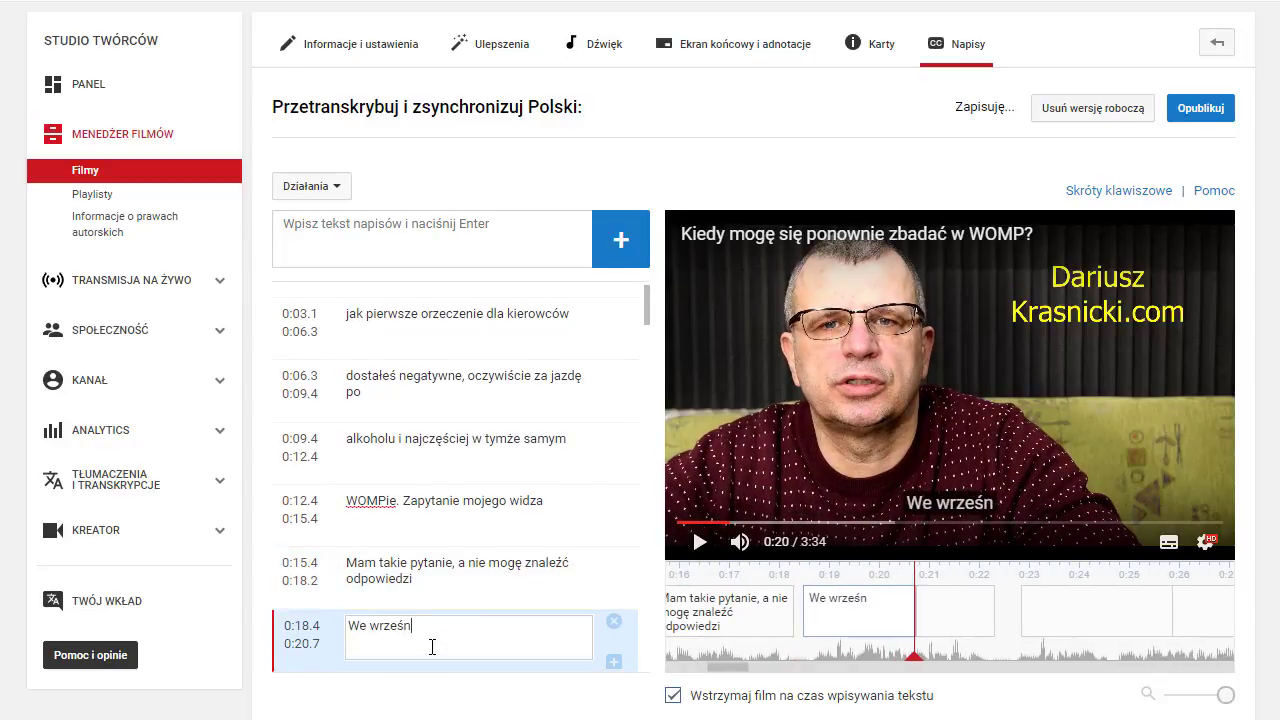
type("iu otrzymałem negatywne orzeczenie")
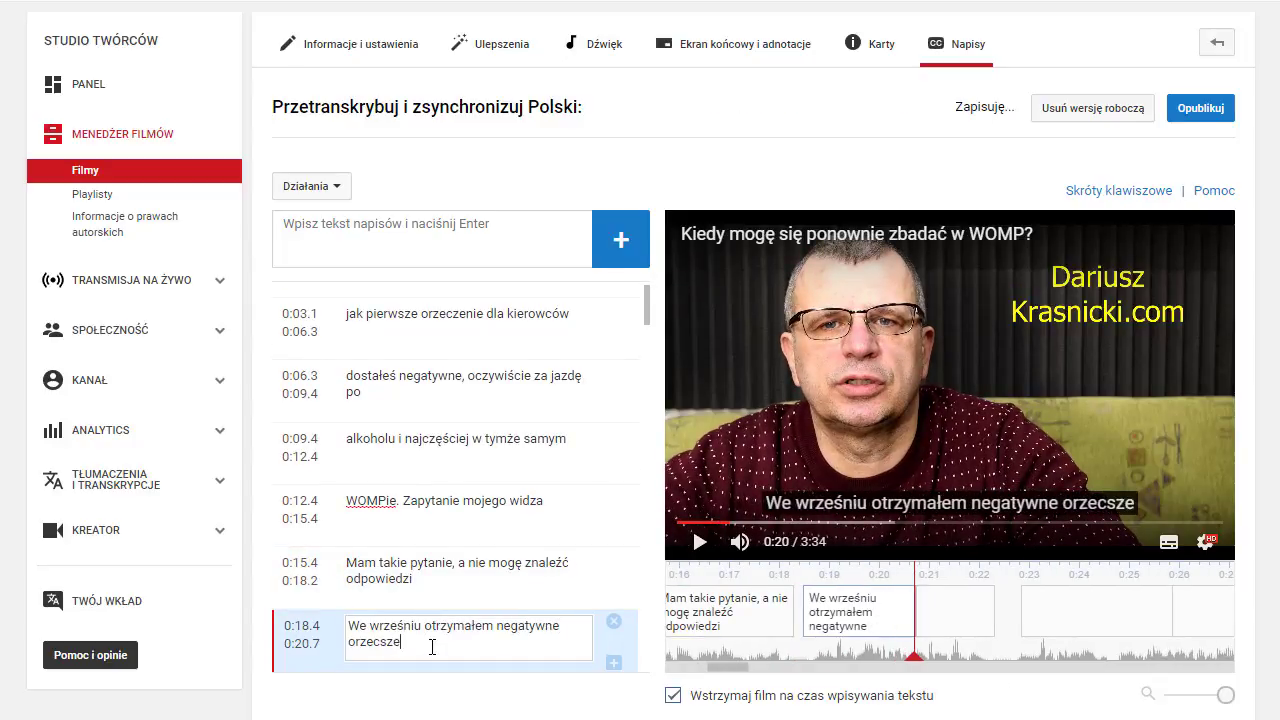
left_click(700, 543)
Step: Caption the 0:20.7–0:22.3 segment "badań lekarskich" and continue the video
left_click(498, 647)
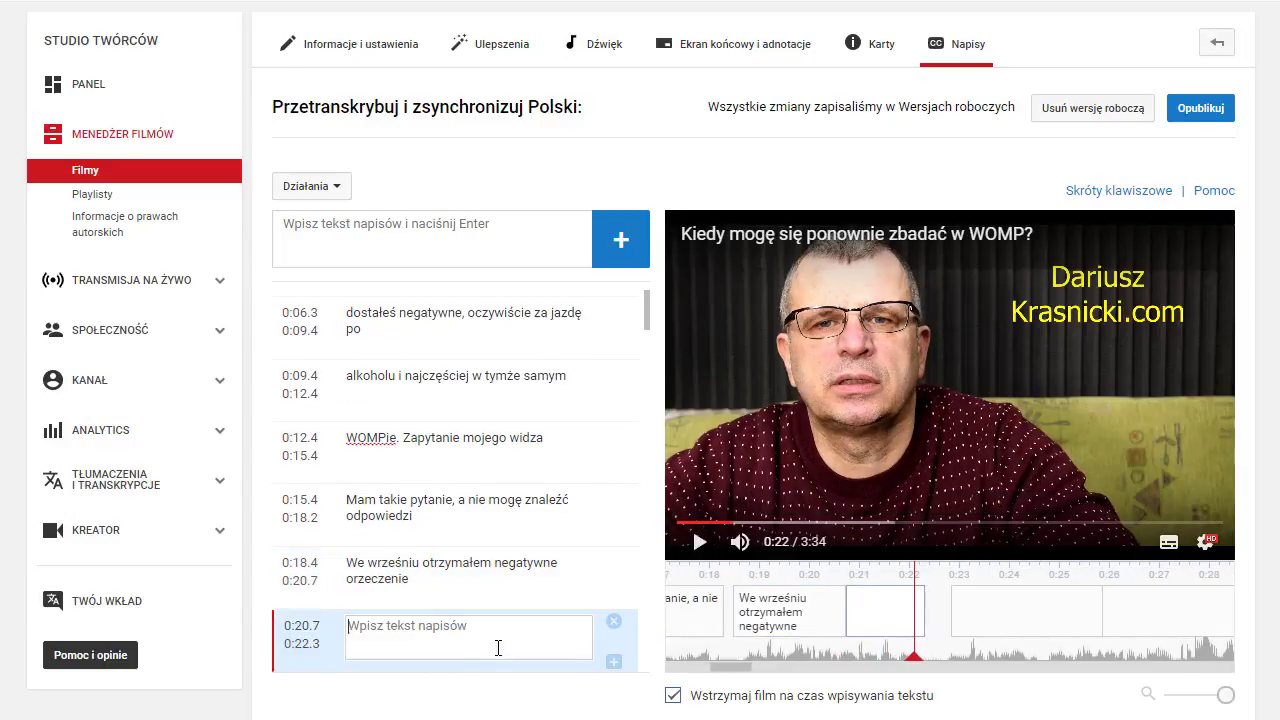
type("badań lekarskich")
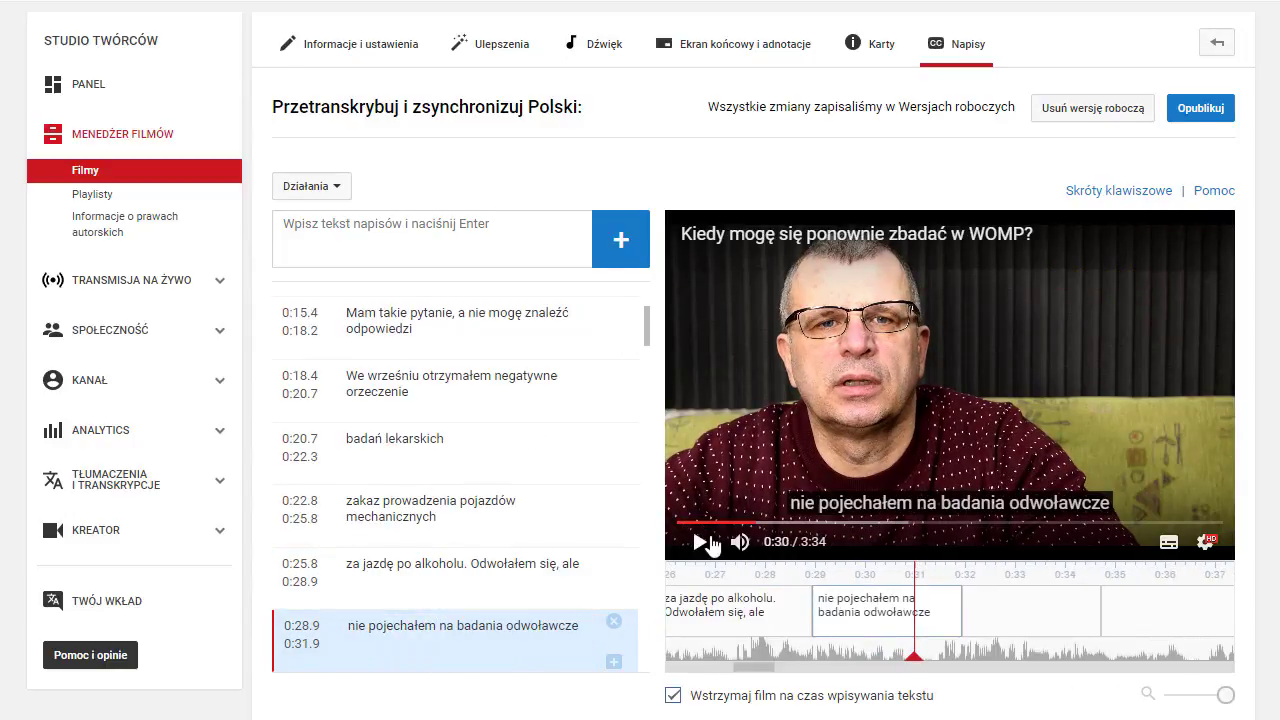
left_click(700, 541)
Step: Caption the 0:31.9–0:34.7 segment "Natomiast w orzeczeniu mam, że termin następnego badania" and resume playback
left_click(439, 626)
type("Natomiast w or")
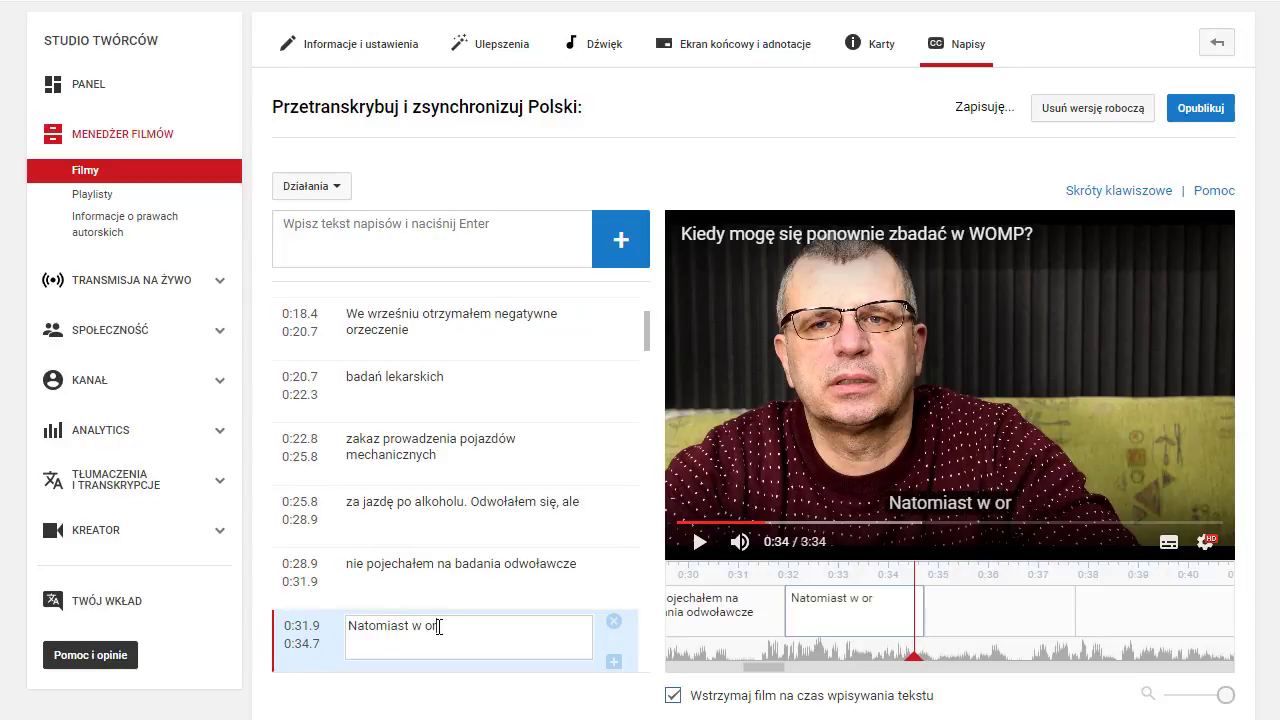
type("zeczeniu mam, że termin następnego b")
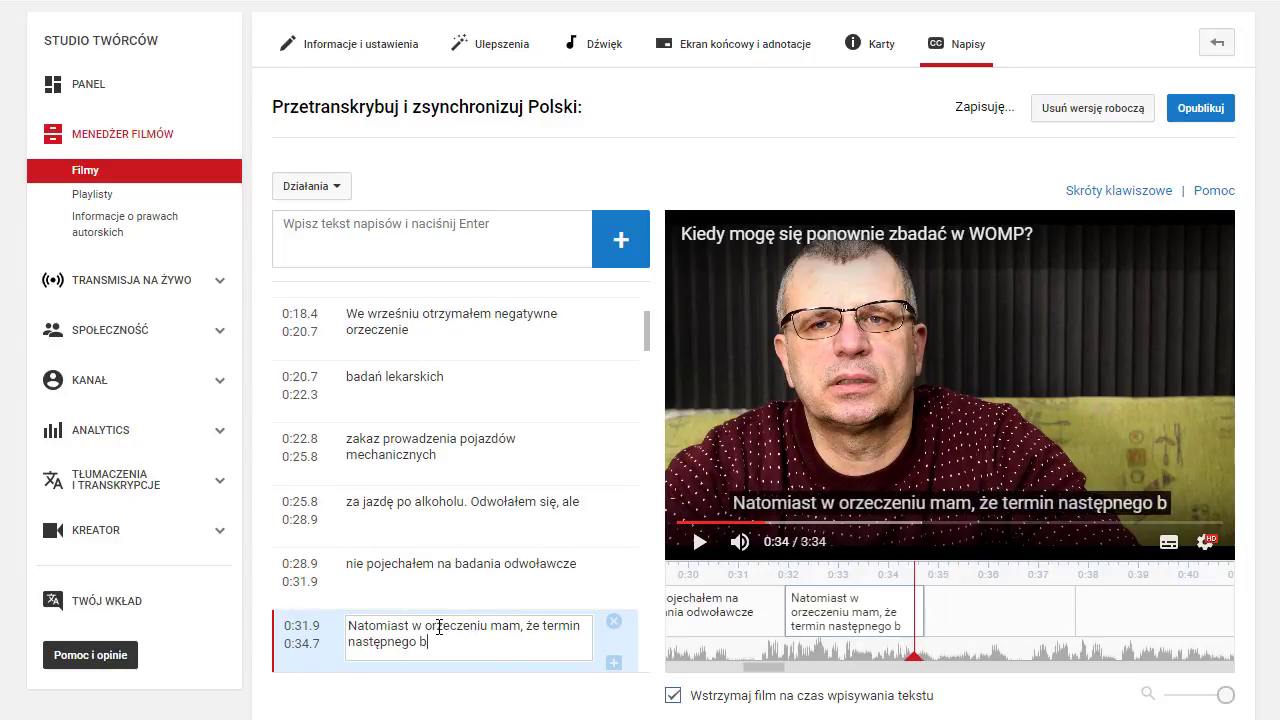
type("adania")
left_click(700, 541)
Step: Caption the speech from 0:34.7 onward "nie jest określony. I czy istnieje jaki"
left_click(466, 654)
type("nie je")
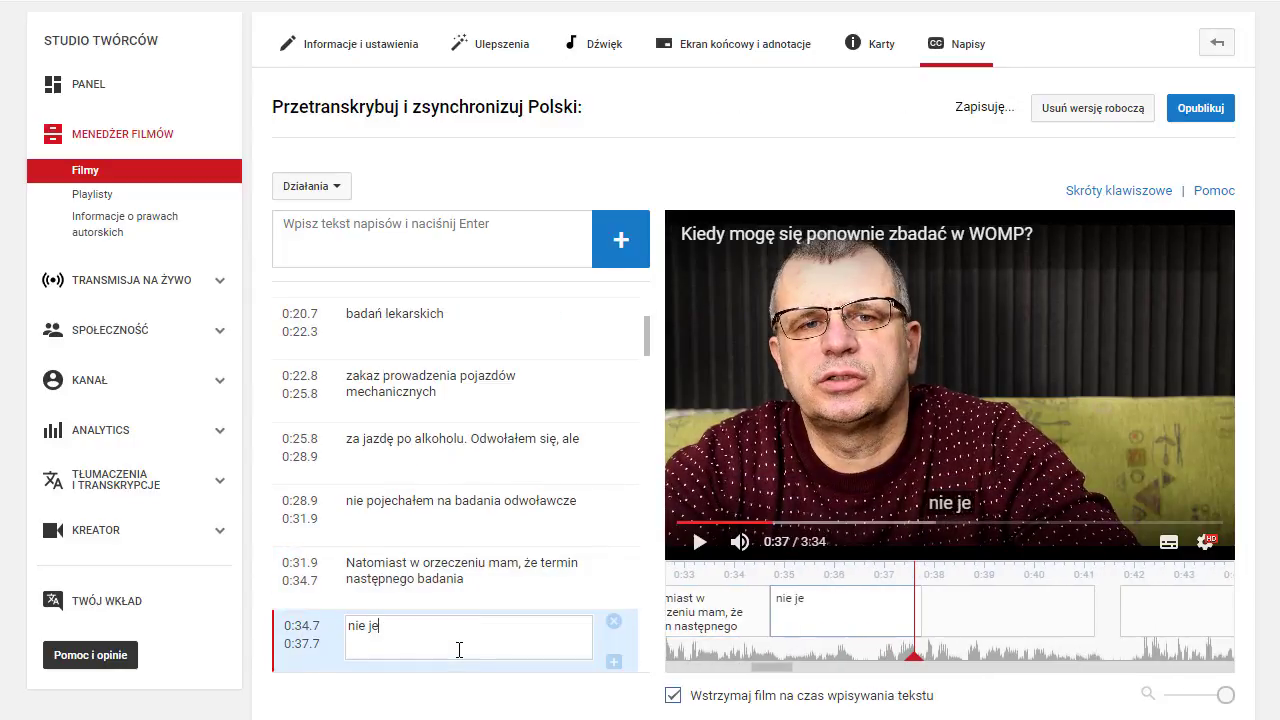
type("st określony. I czy istnieje jaki")
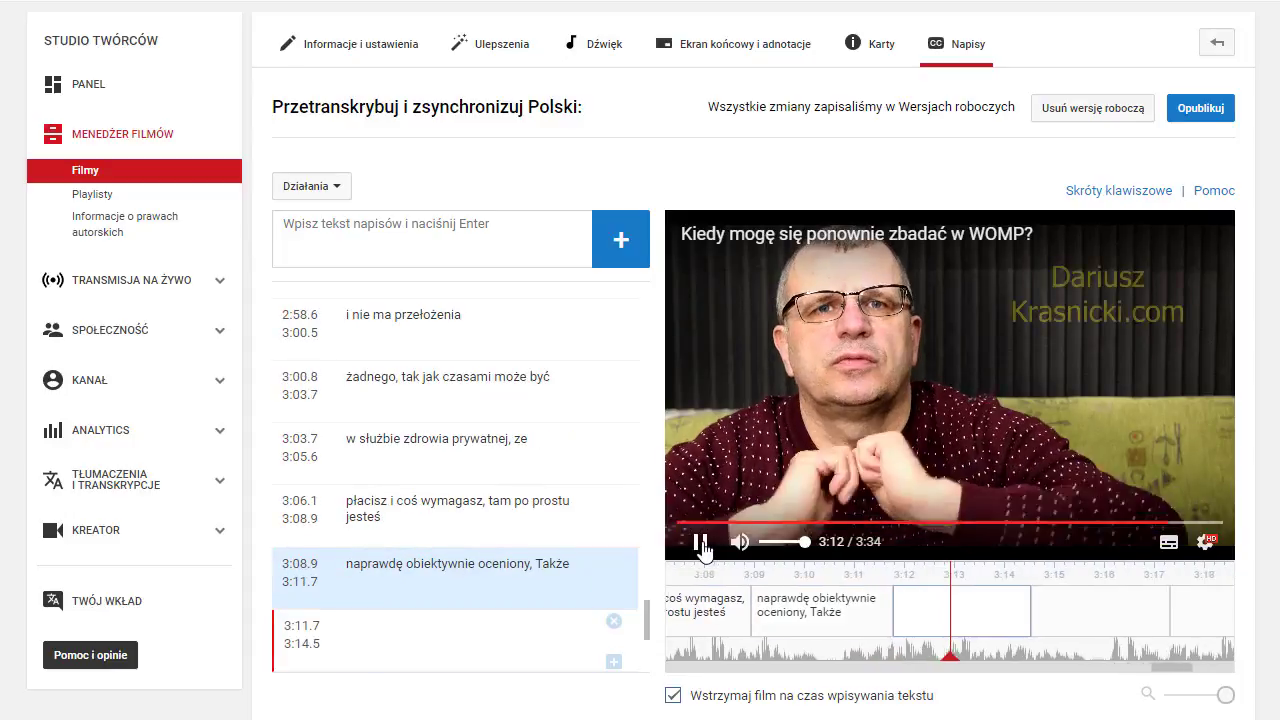
Step: Caption the segment starting at 3:11.7 "na tym kończę, mówił", followed by the speaker's name
left_click(503, 651)
type("na tym kończę, mówił Darek")
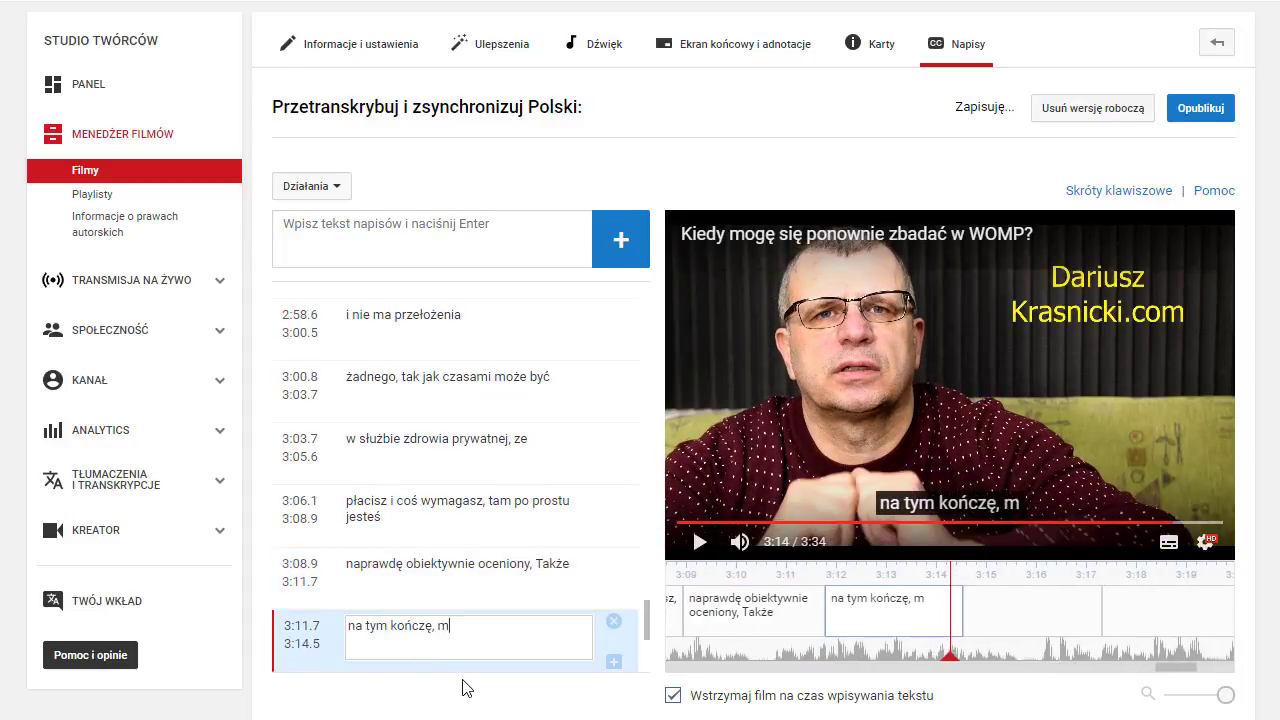
type("Krasnick")
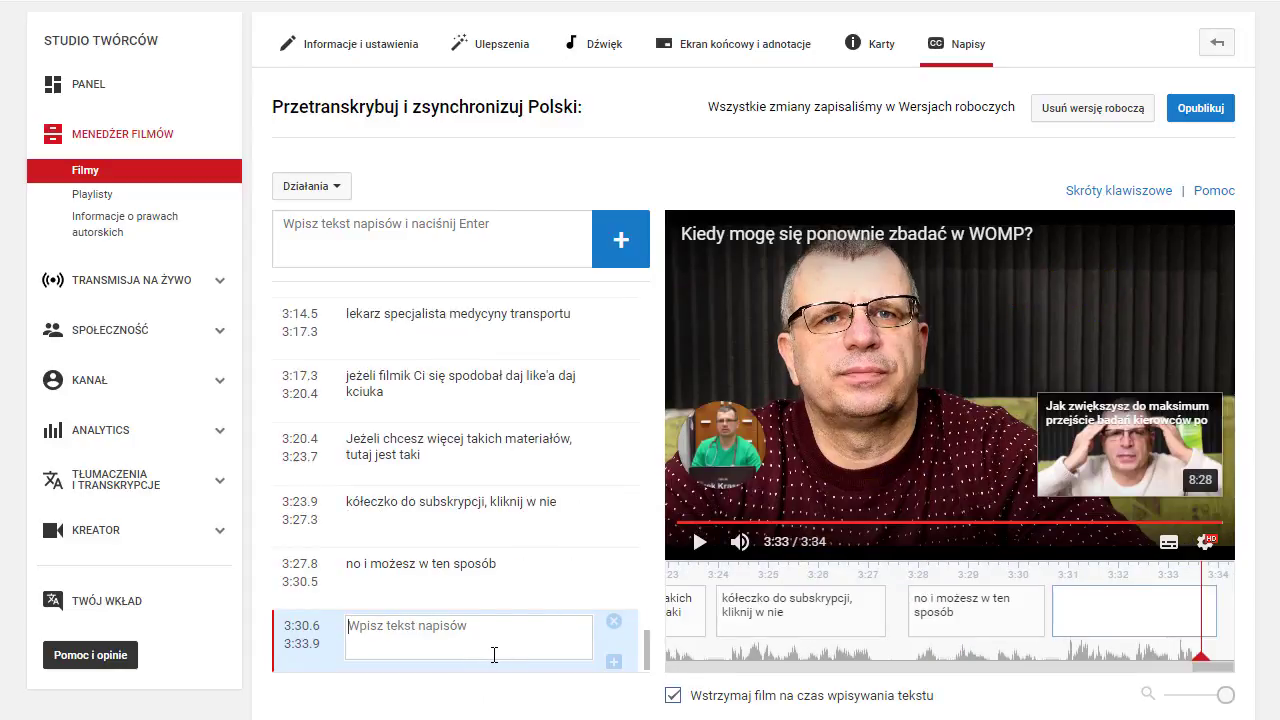
Step: Caption the final 3:30.6–3:33.9 segment "otrzymać jako pierwszy mój kolejny materia." and play the video to its end
type("otr")
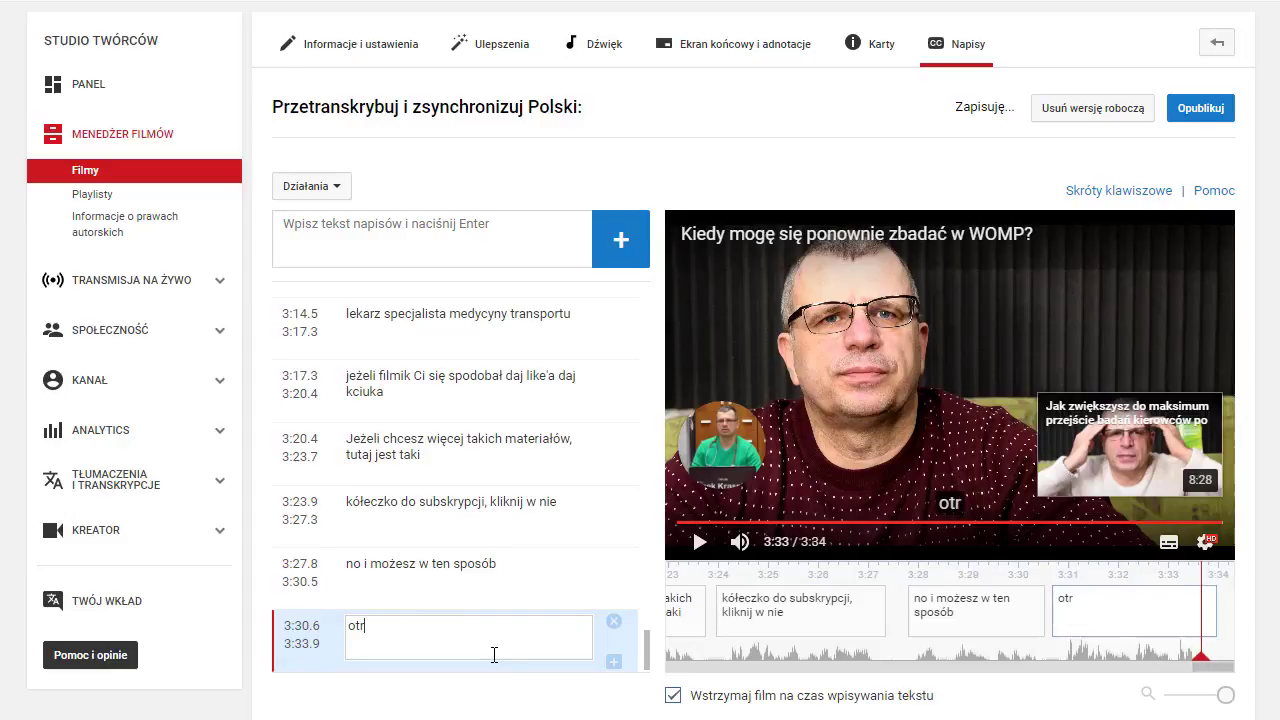
type("zyma")
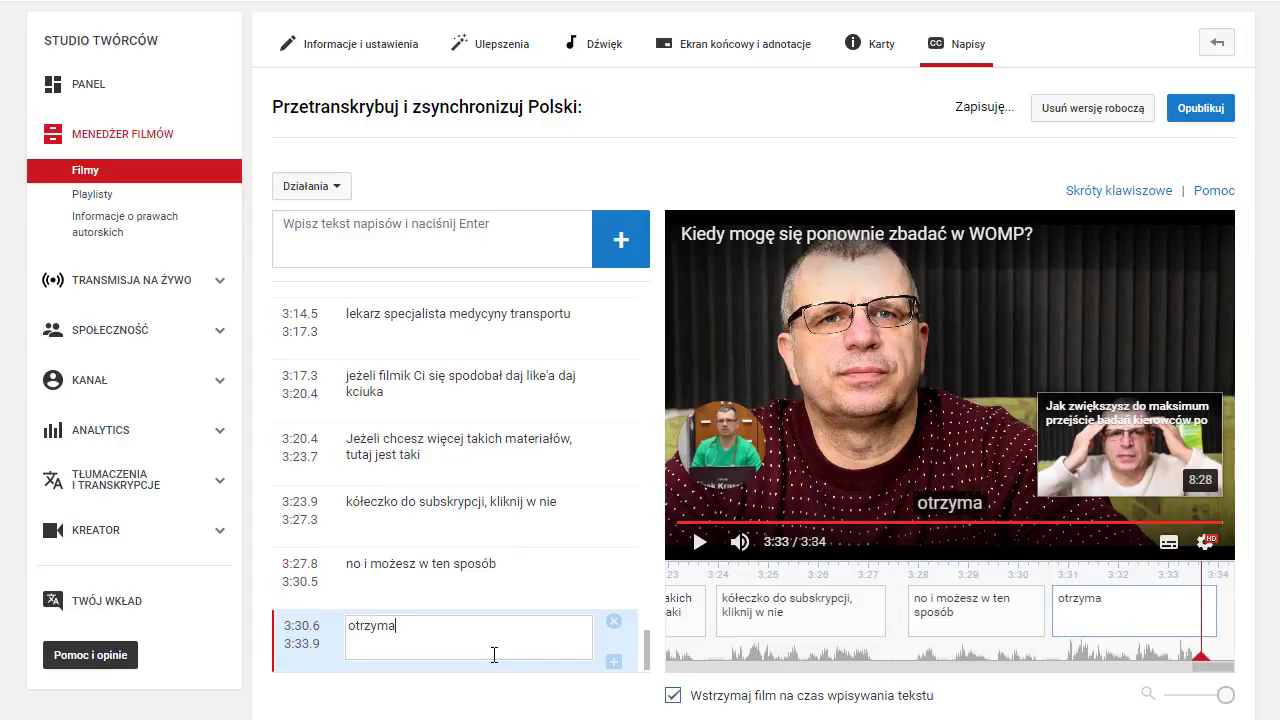
type("ć jako ")
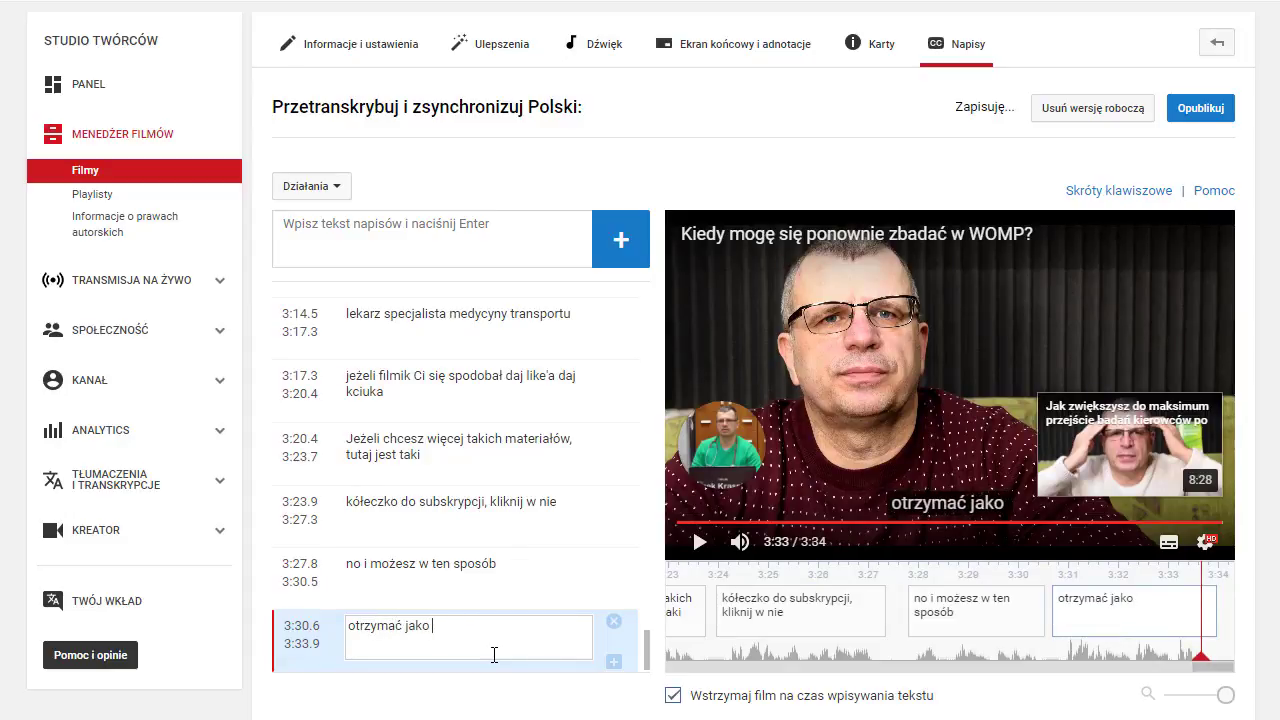
type("pierwszy")
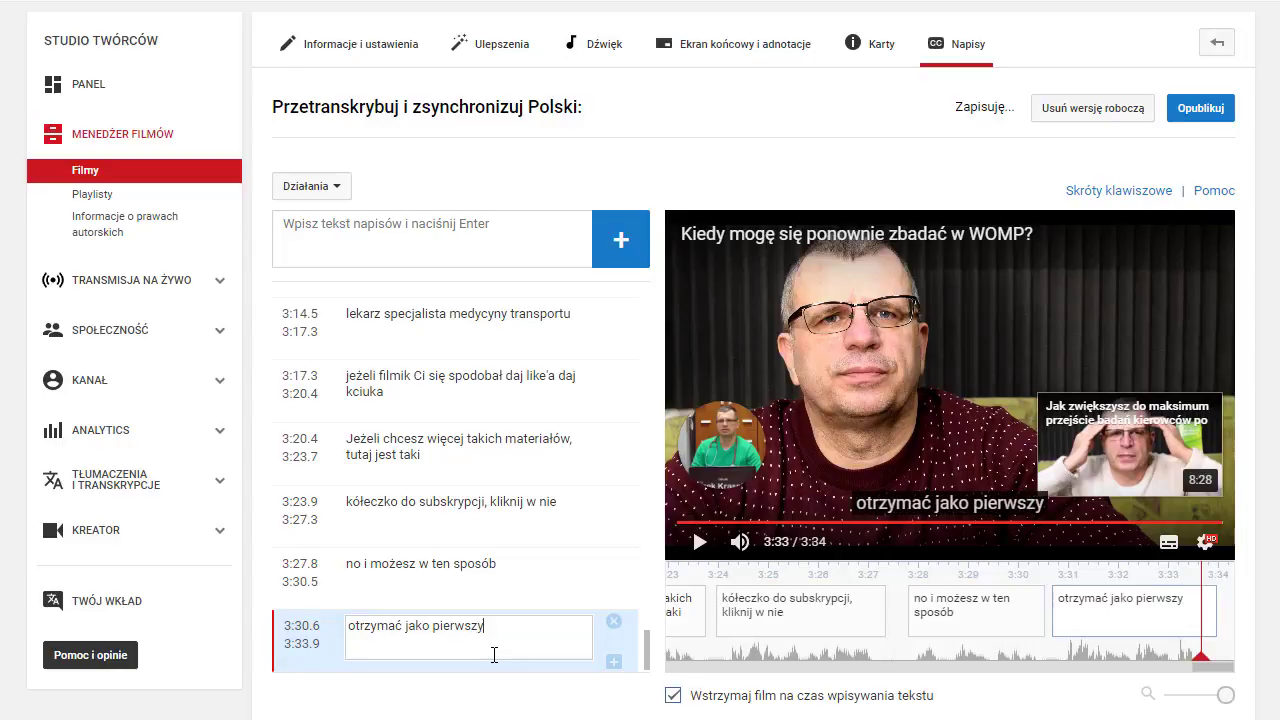
type(" mój k")
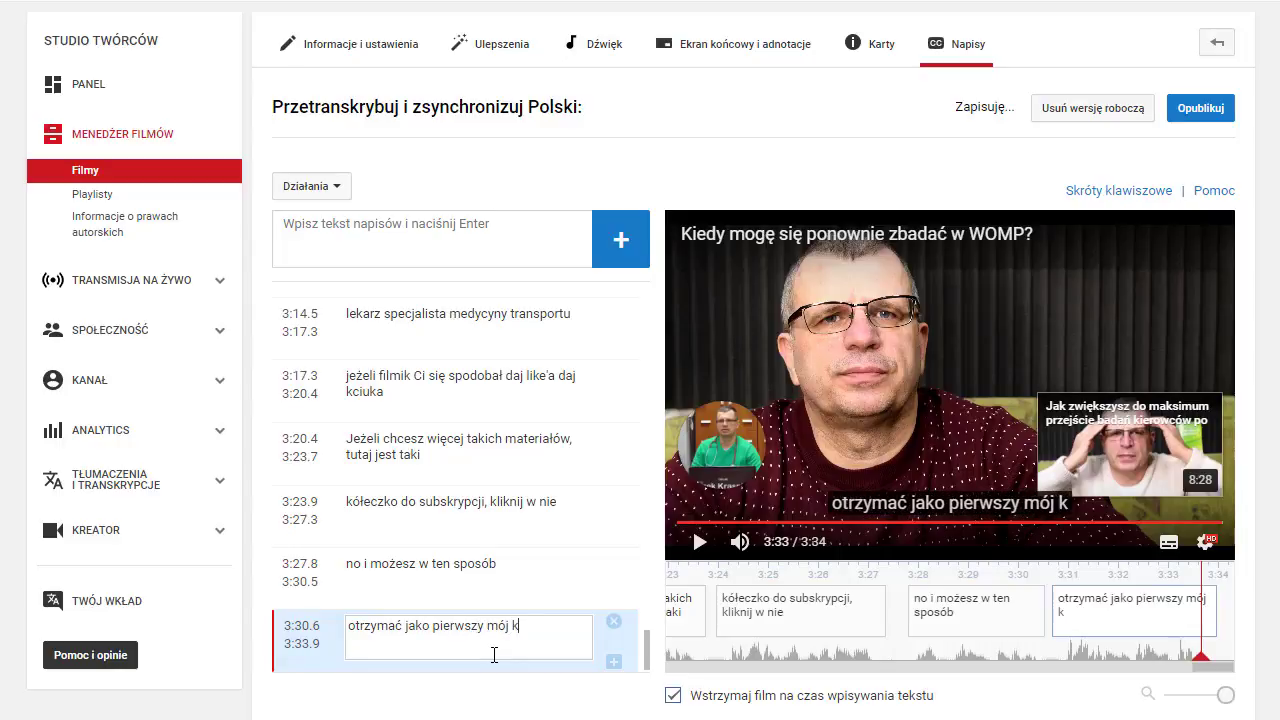
type("olejny m")
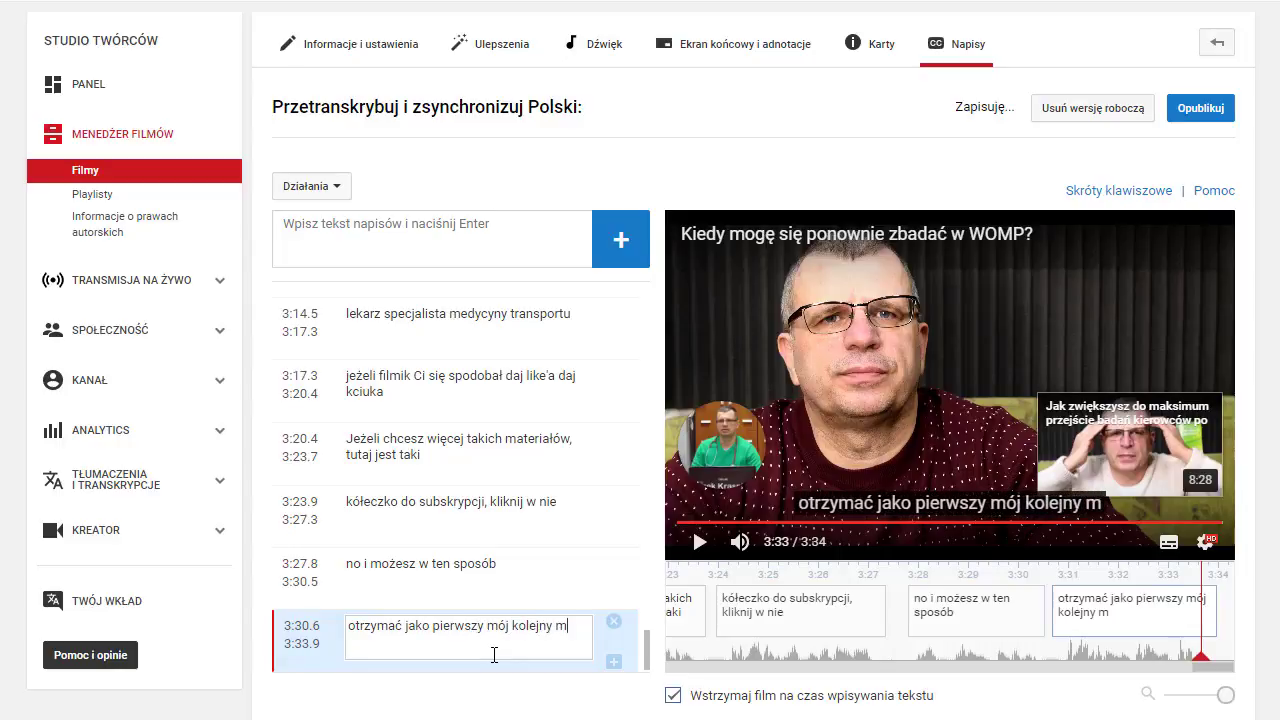
type("ateria")
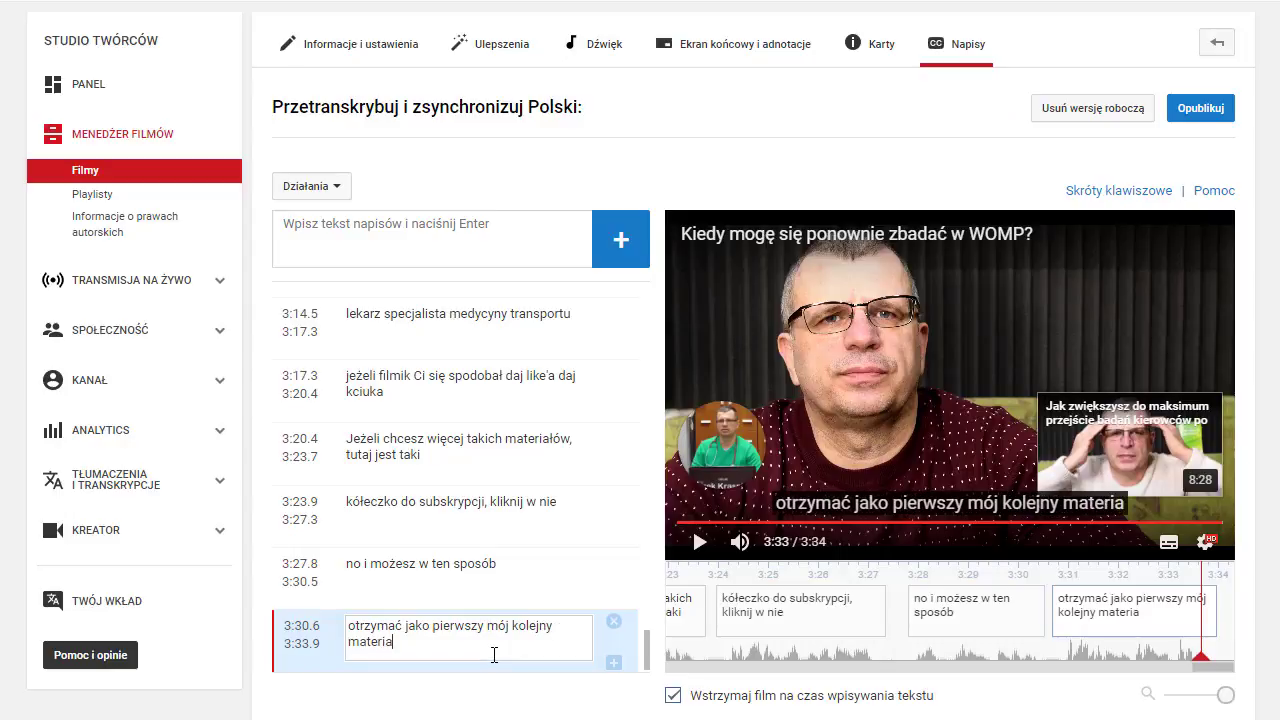
type(".")
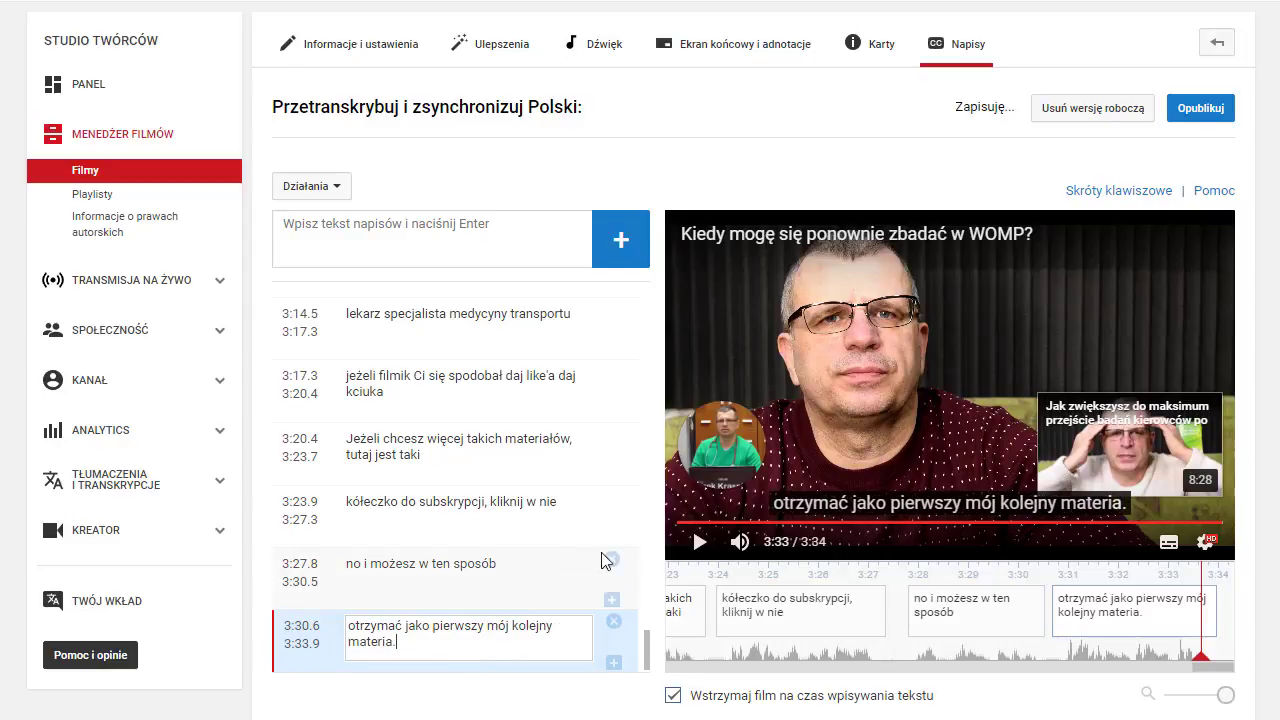
left_click(695, 548)
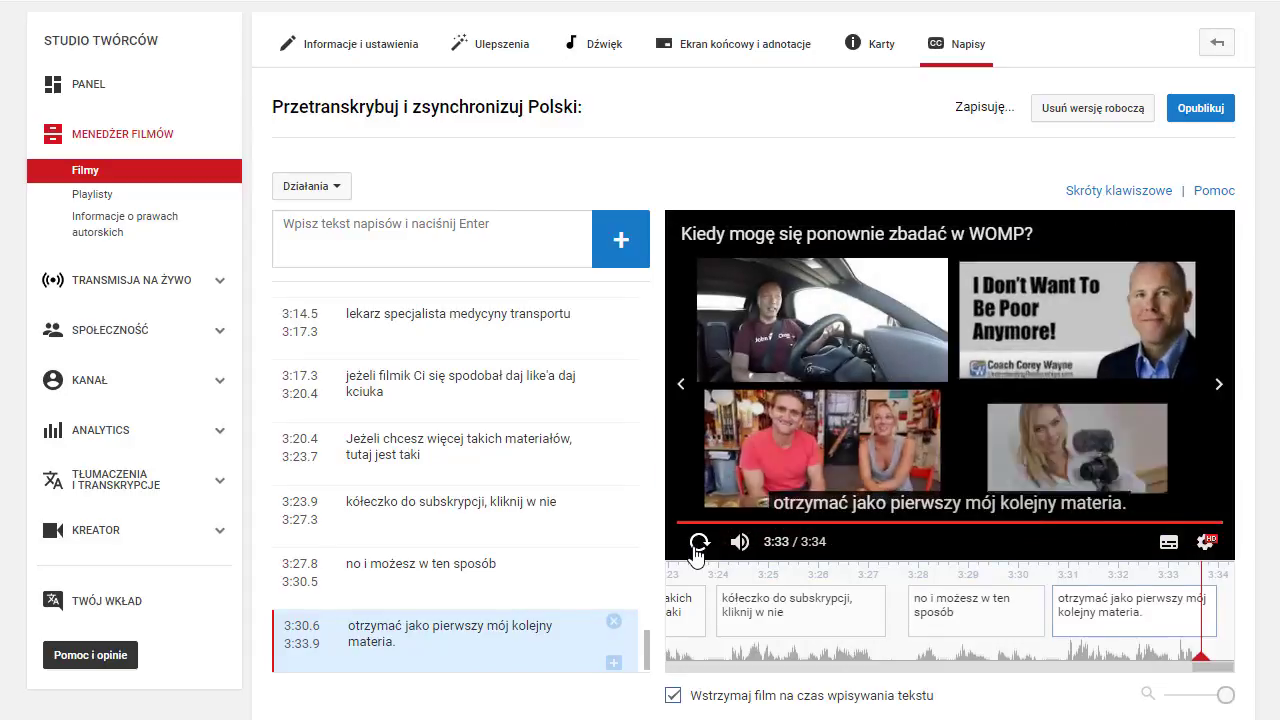
Step: Look through the whole caption list and publish the Polish subtitles
scroll(378, 548, "up", 20)
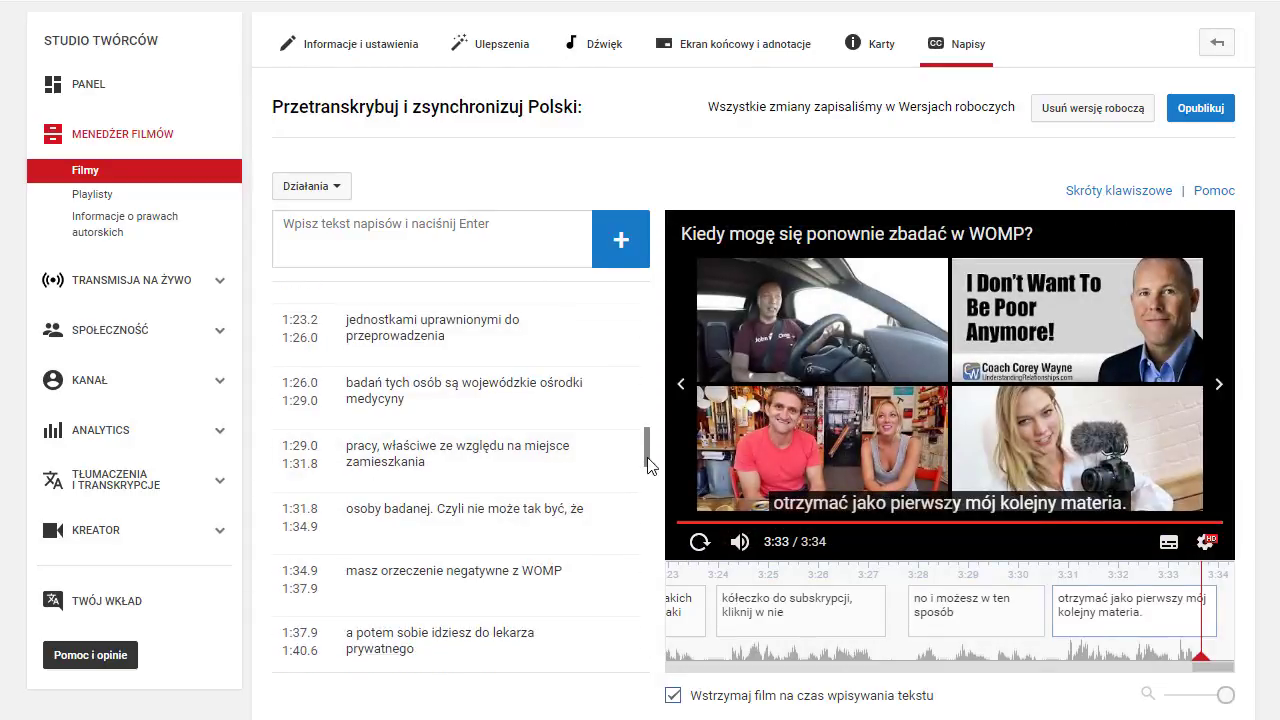
left_click_drag(648, 465, 654, 277)
left_click_drag(647, 325, 648, 697)
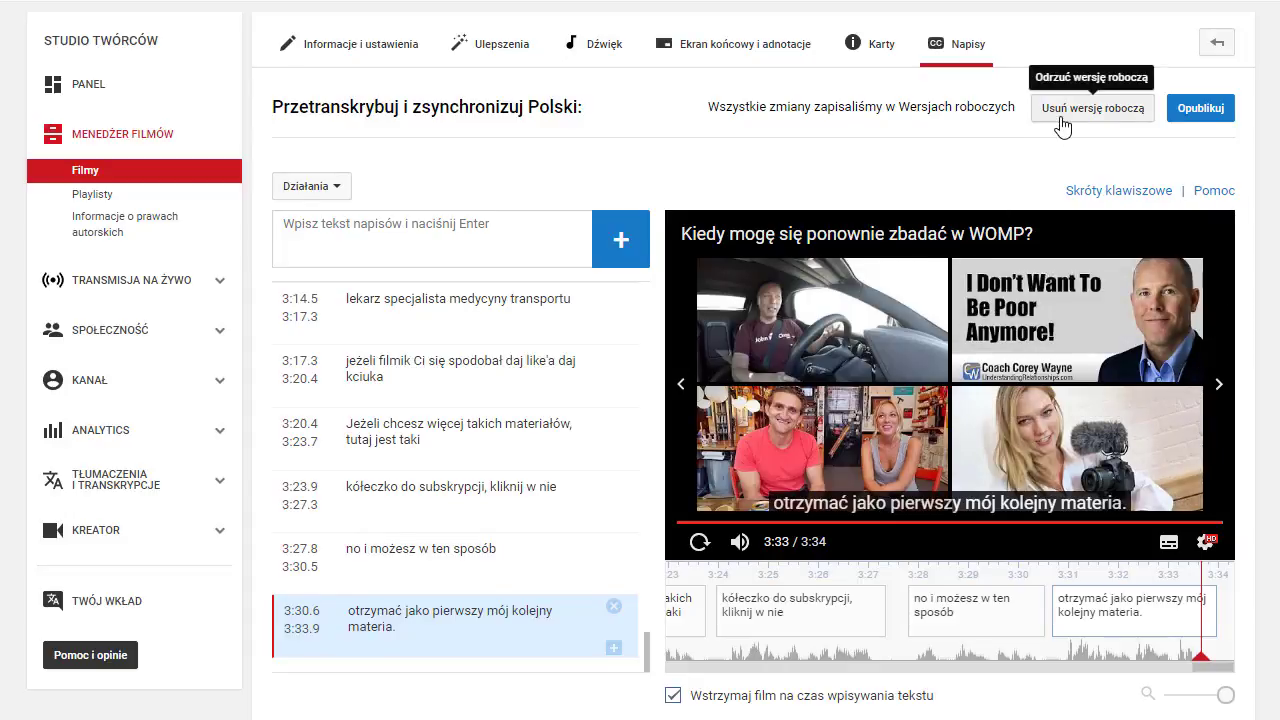
left_click(1196, 113)
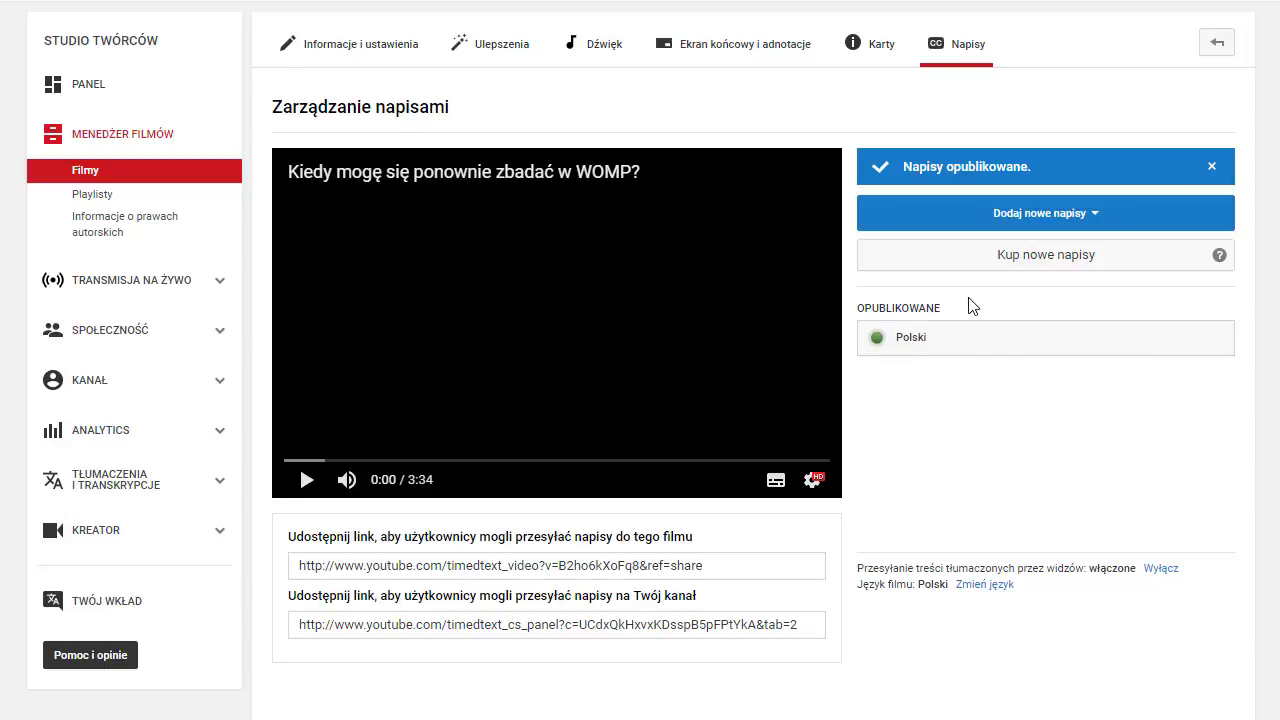
Step: Edit the published Polish subtitles, appending "medycyny pracy" to the first caption, and publish the changes over the existing version
left_click(912, 340)
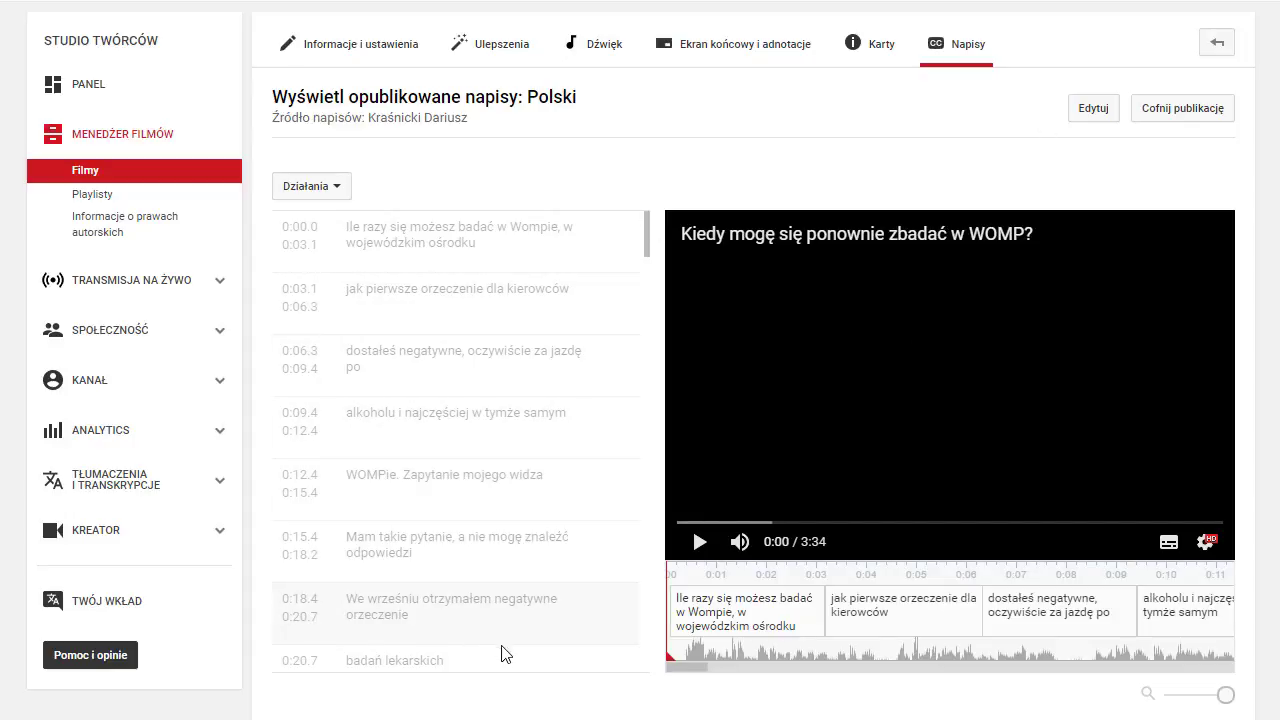
left_click(1092, 108)
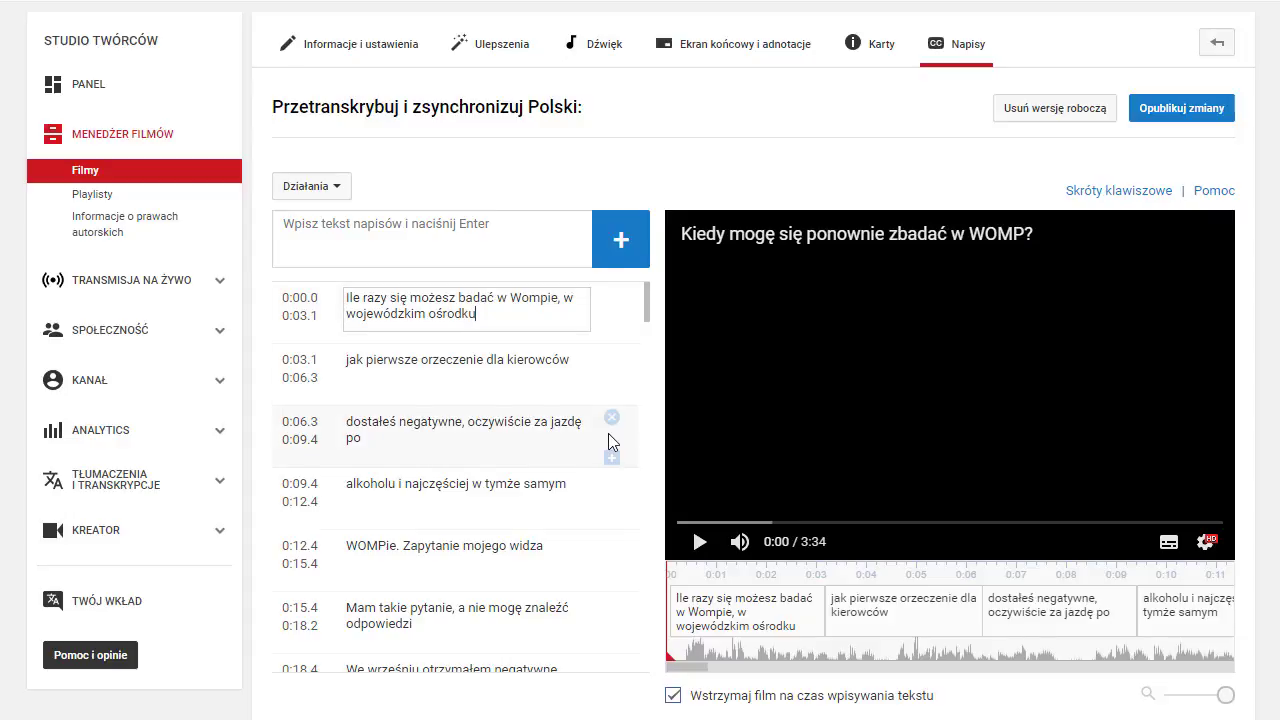
type("medyc")
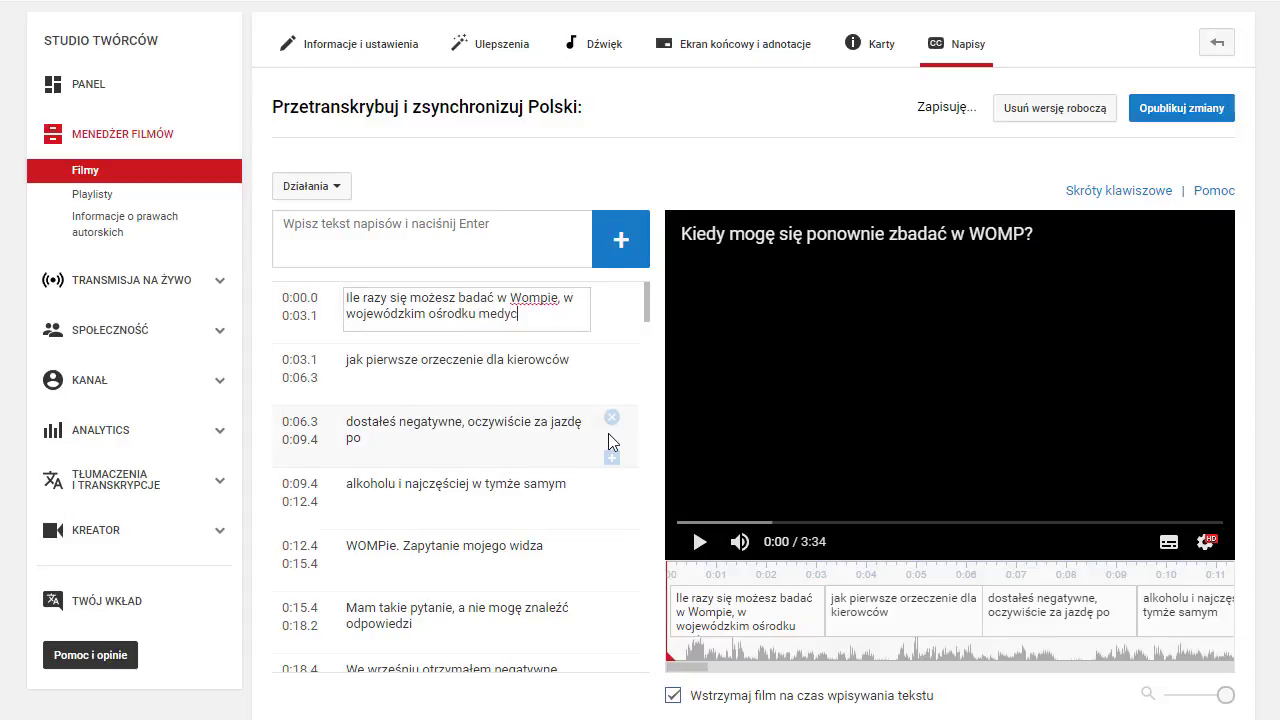
type("yny pracy")
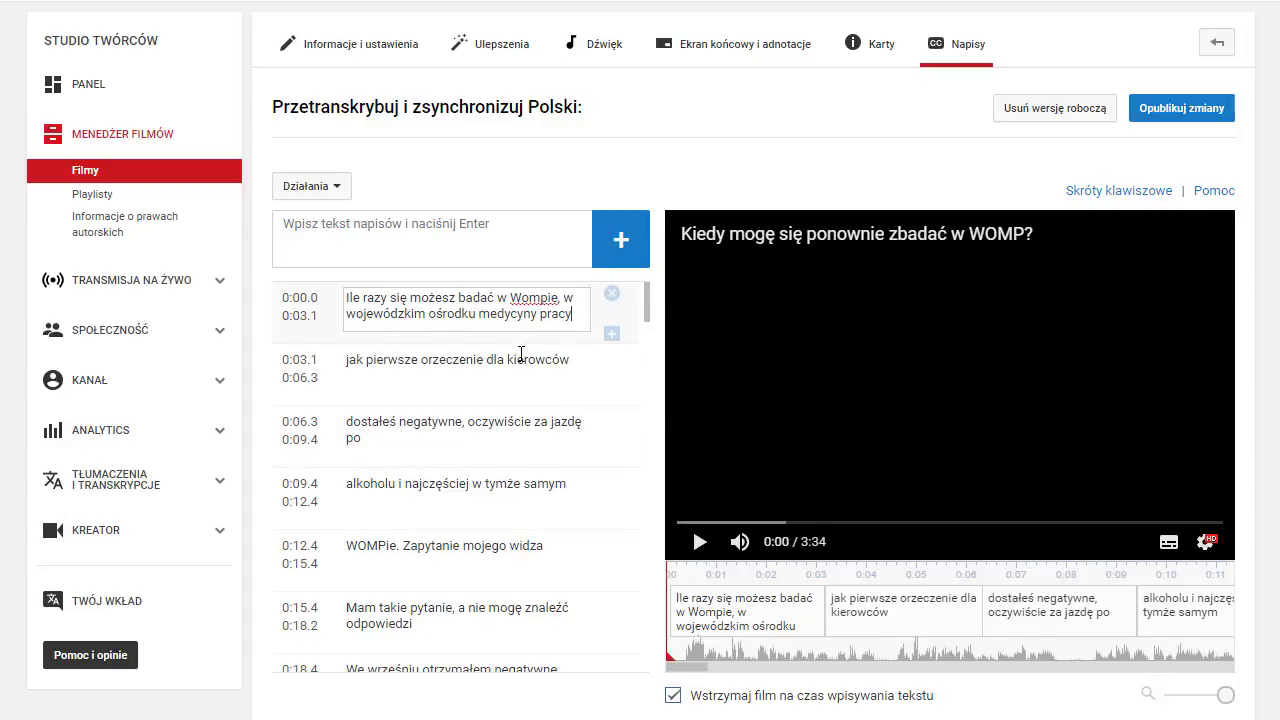
left_click(1180, 118)
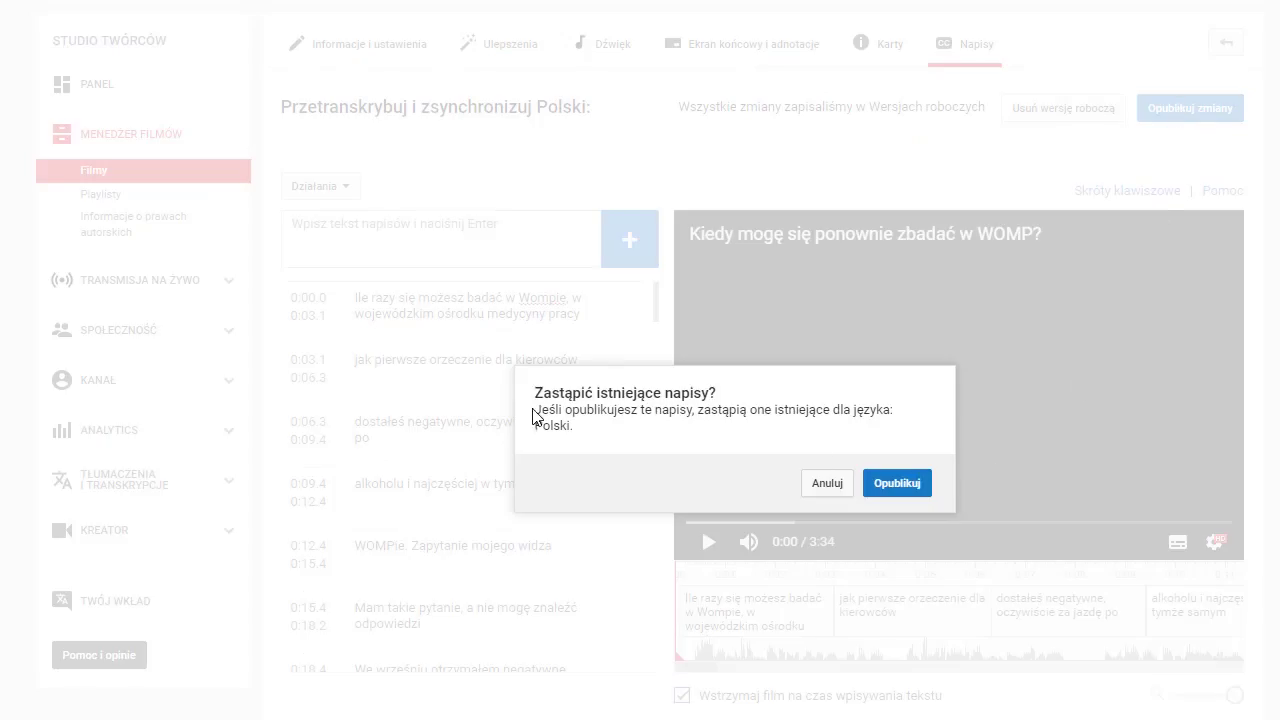
left_click(894, 486)
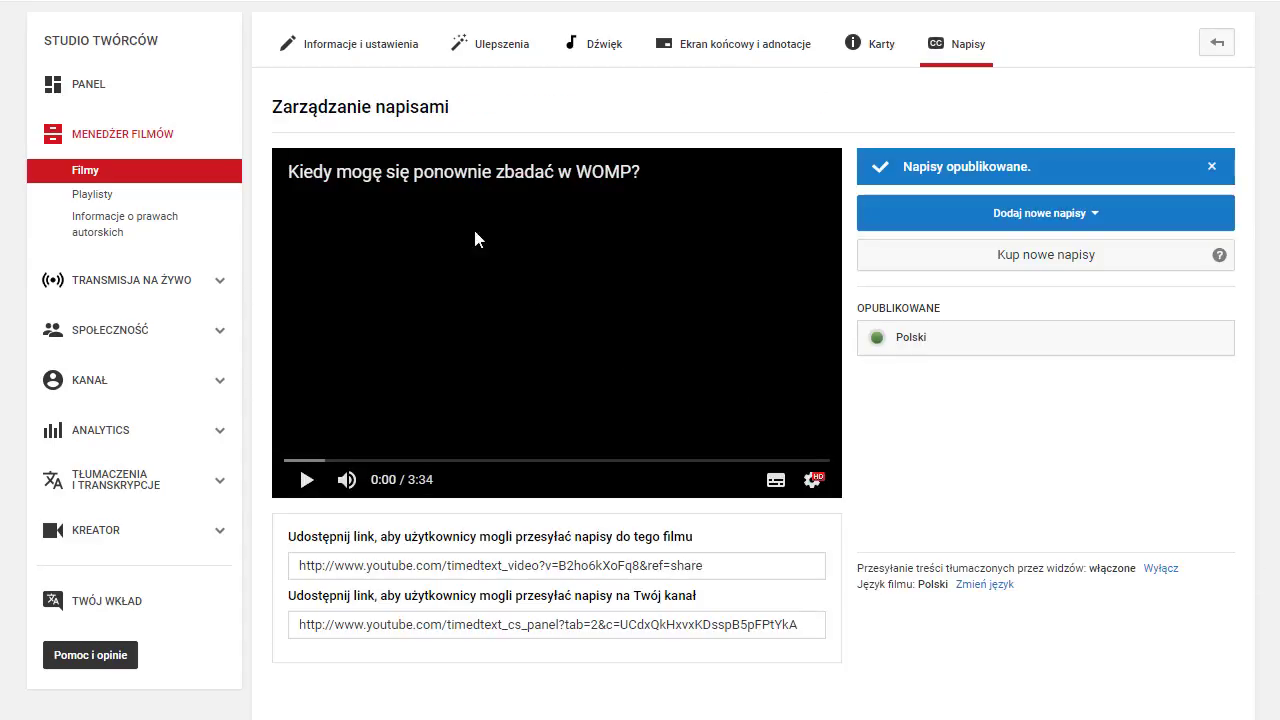
Step: Open the video's watch page from the subtitle manager and turn on its subtitles
left_click(387, 180)
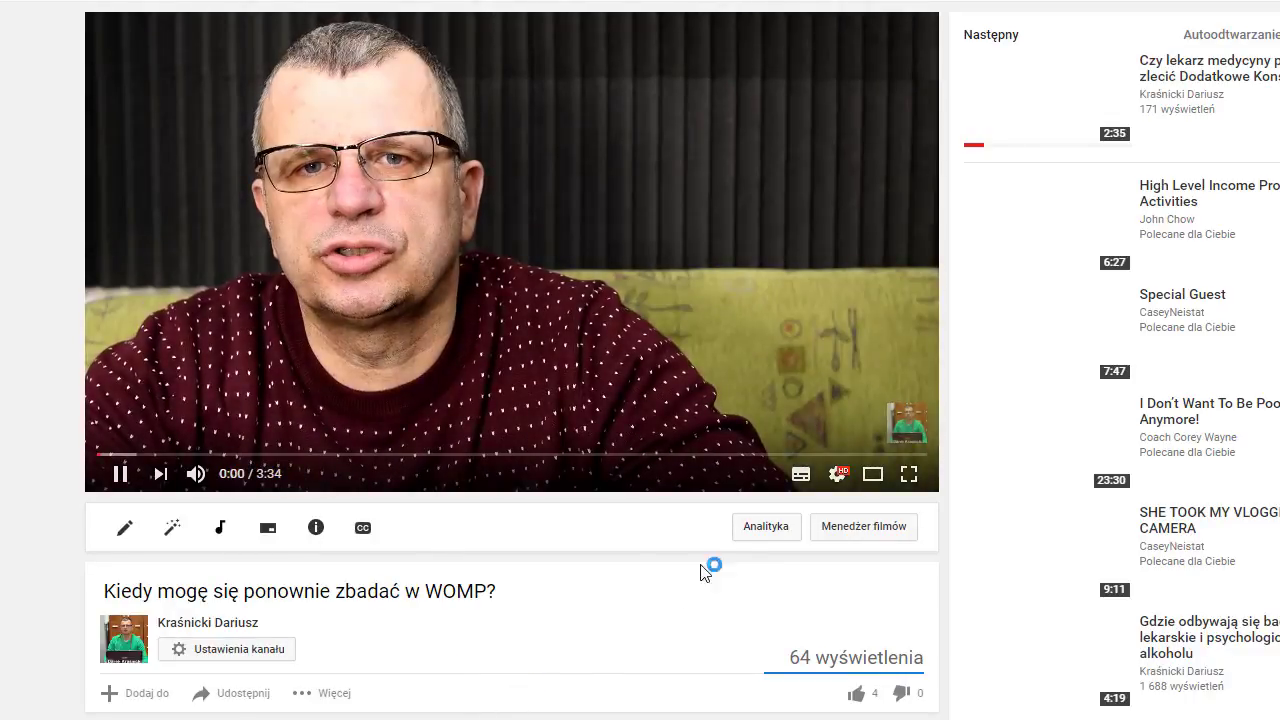
left_click(801, 477)
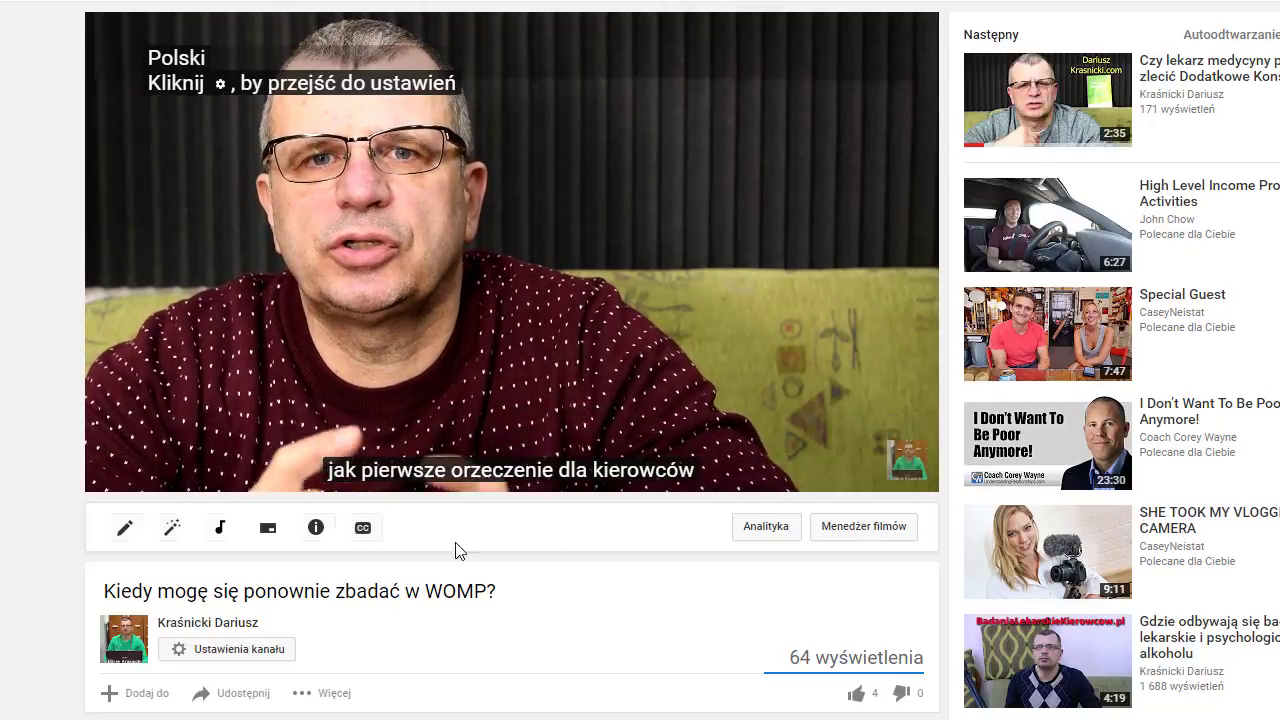
Step: Switch the subtitles off in the player's settings and set them back to Polish
left_click(839, 482)
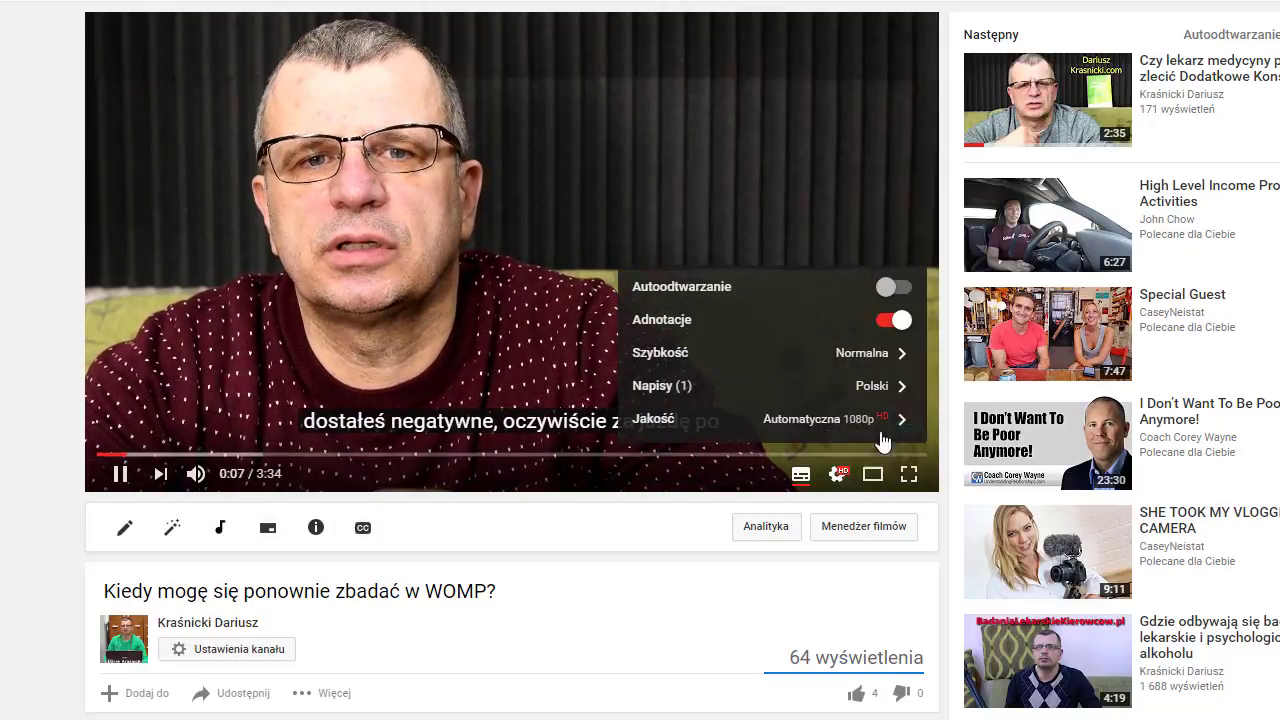
left_click(822, 400)
left_click(768, 355)
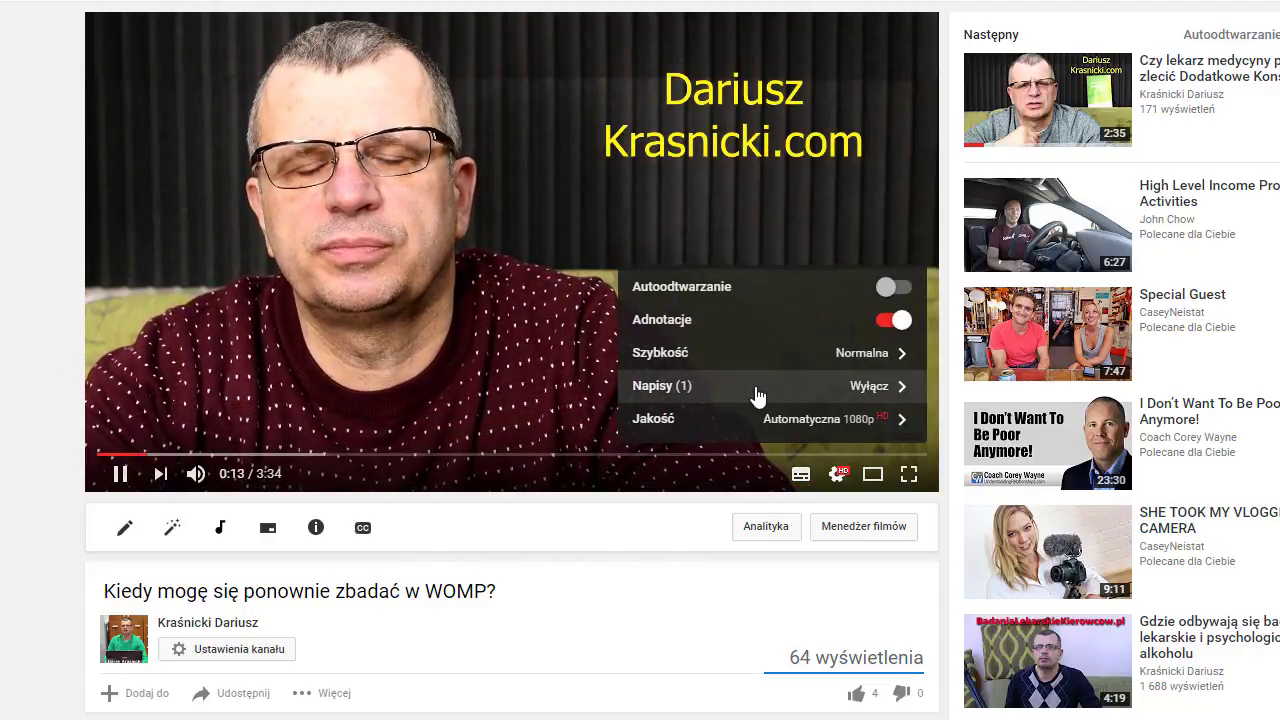
left_click(757, 397)
left_click(752, 396)
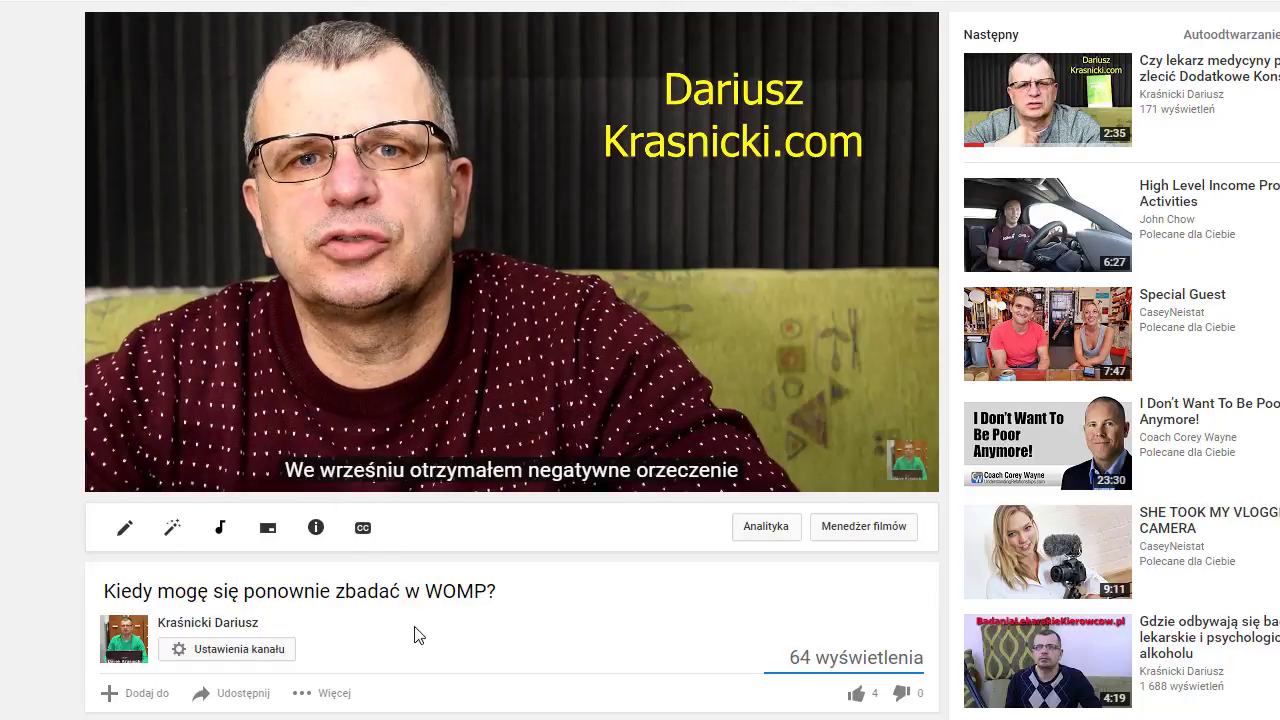
scroll(445, 648, "down", 1)
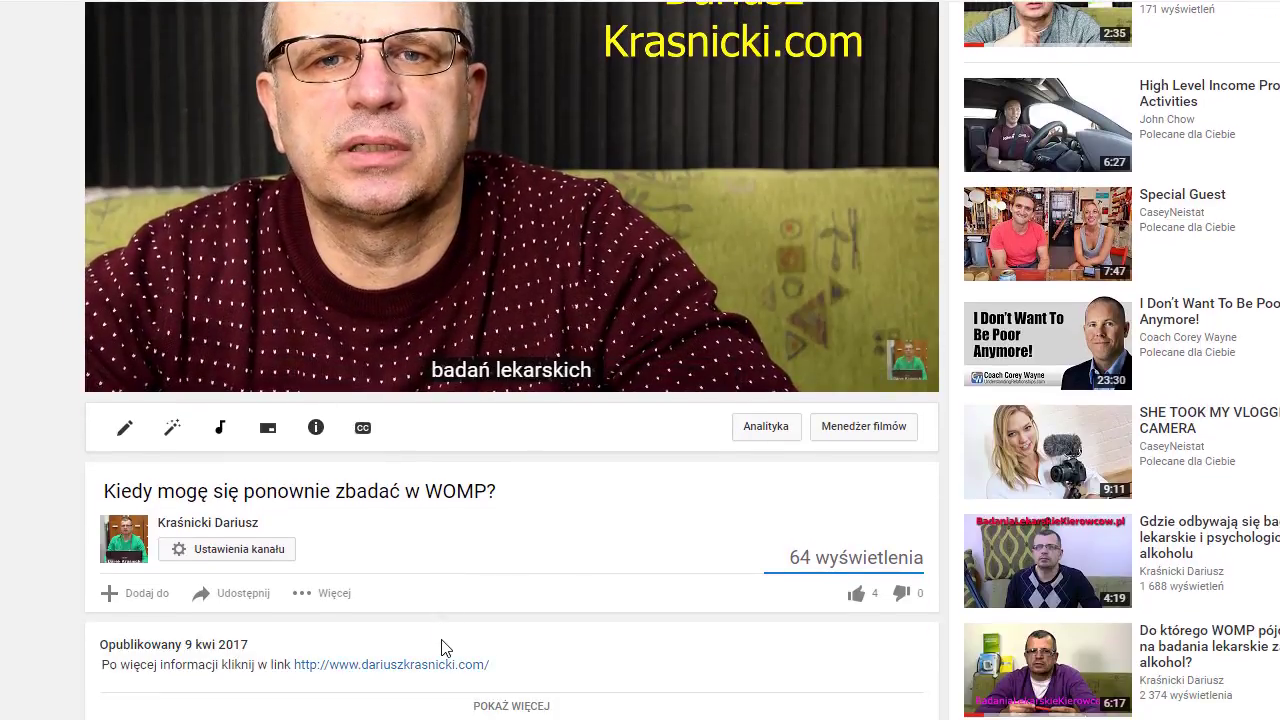
scroll(443, 647, "up", 1)
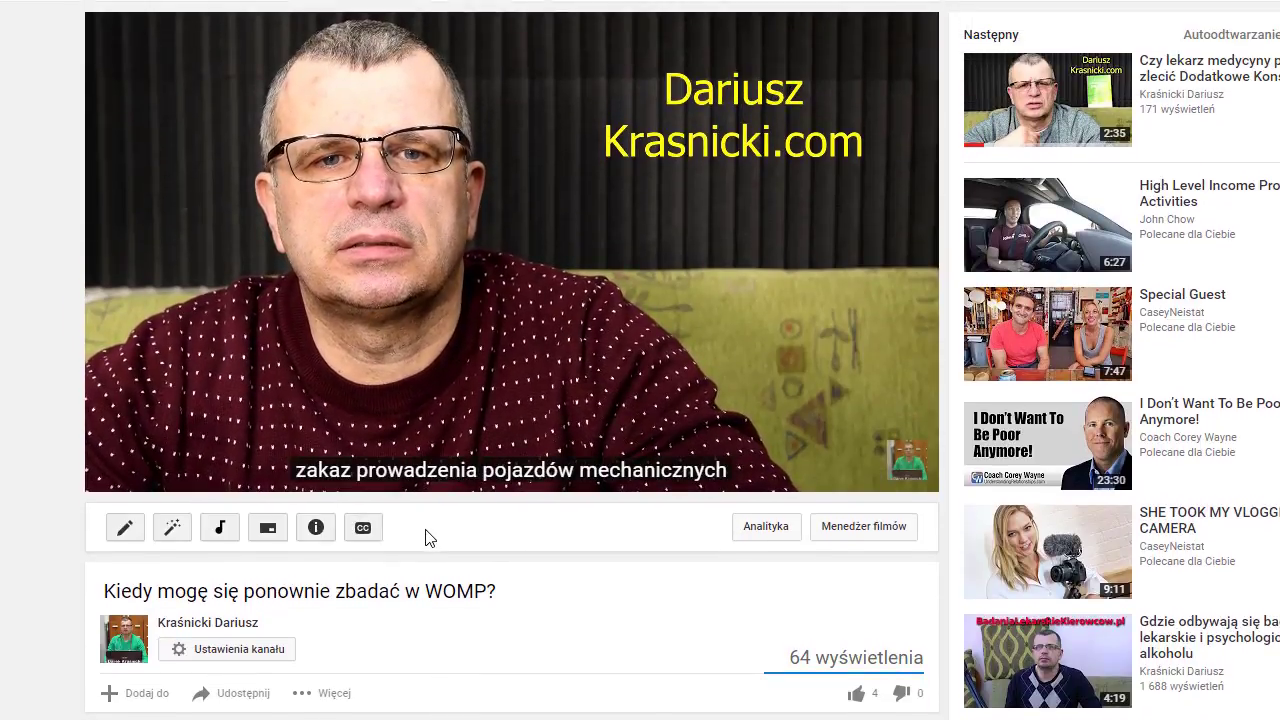